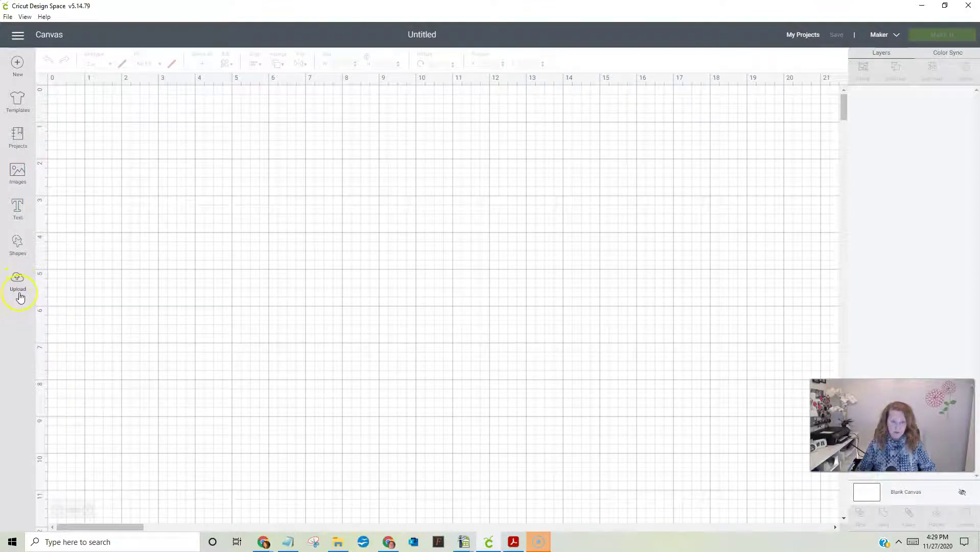
Step: Upload the frog-3241108_1280 image from the a Capture folder on the Desktop
{"action": "left_click", "coordinate": [18, 290]}
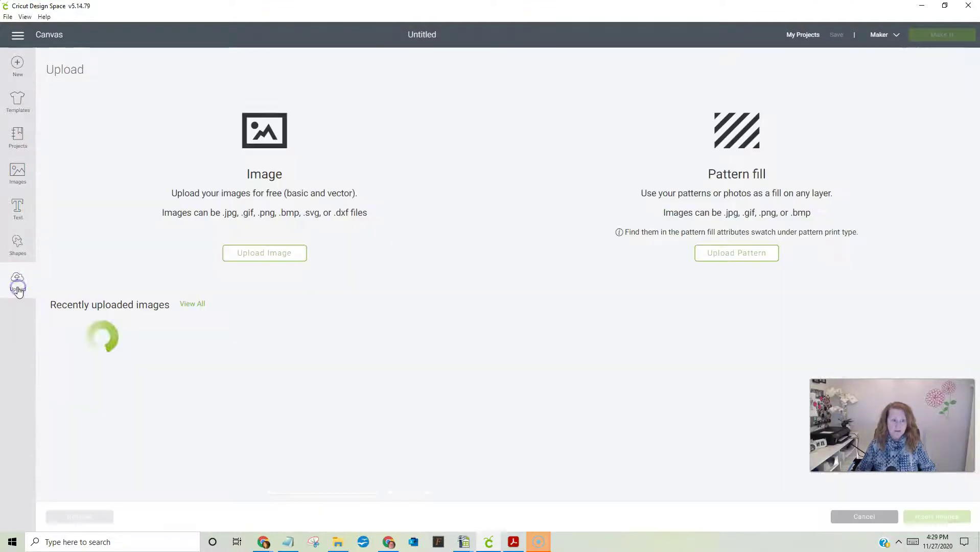
{"action": "left_click", "coordinate": [260, 257]}
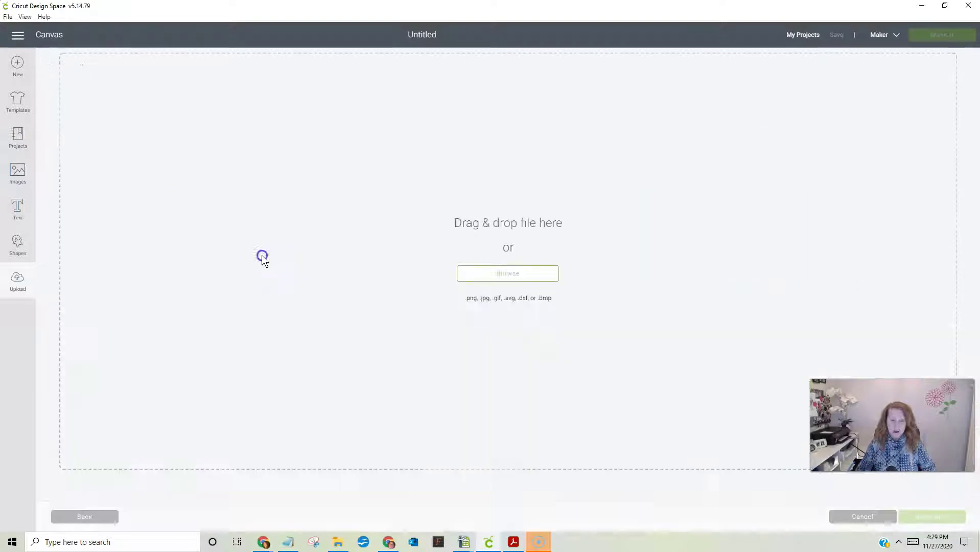
{"action": "left_click", "coordinate": [543, 279]}
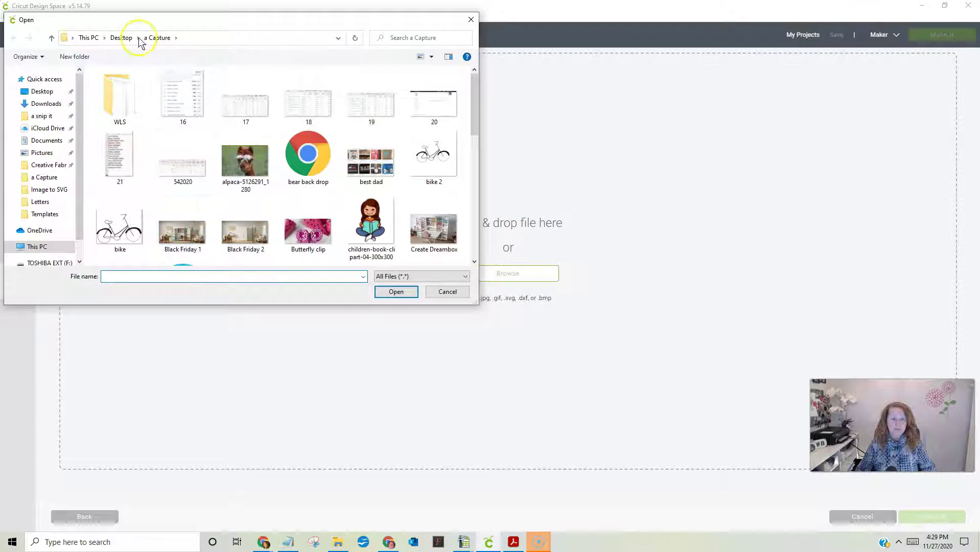
{"action": "left_click_drag", "start_coordinate": [475, 102], "coordinate": [467, 163]}
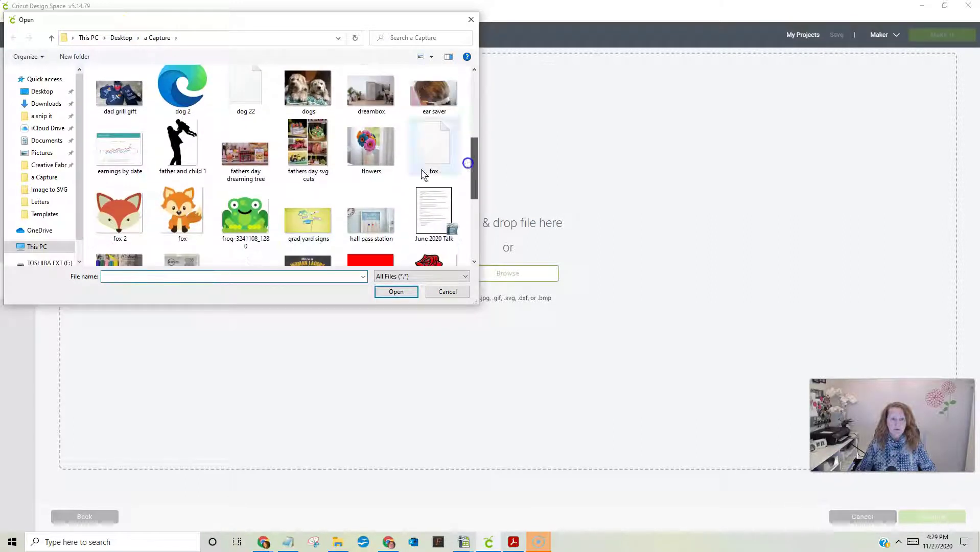
{"action": "double_click", "coordinate": [237, 220]}
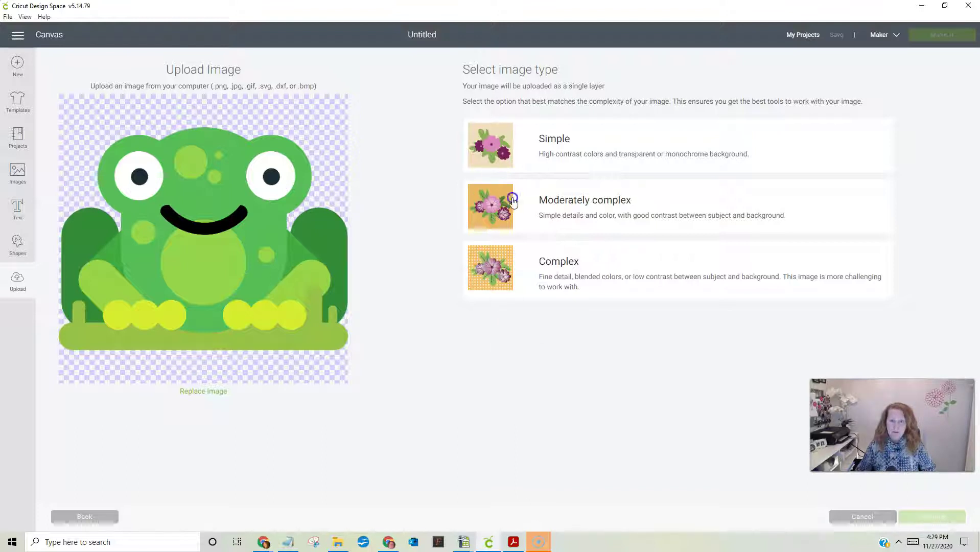
Step: Set the frog's image type to Complex and continue to the background removal stage with the whole frog in view
{"action": "left_click", "coordinate": [489, 271]}
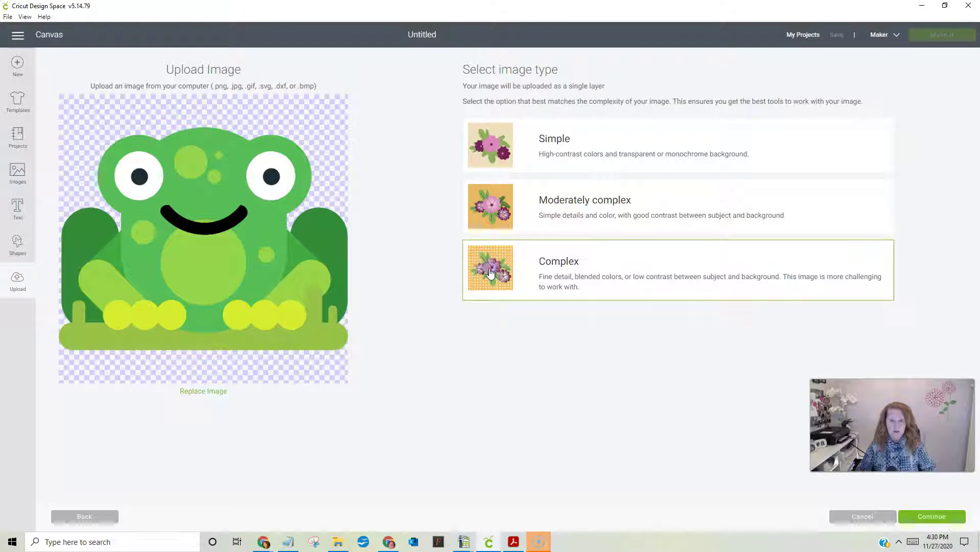
{"action": "left_click", "coordinate": [931, 516]}
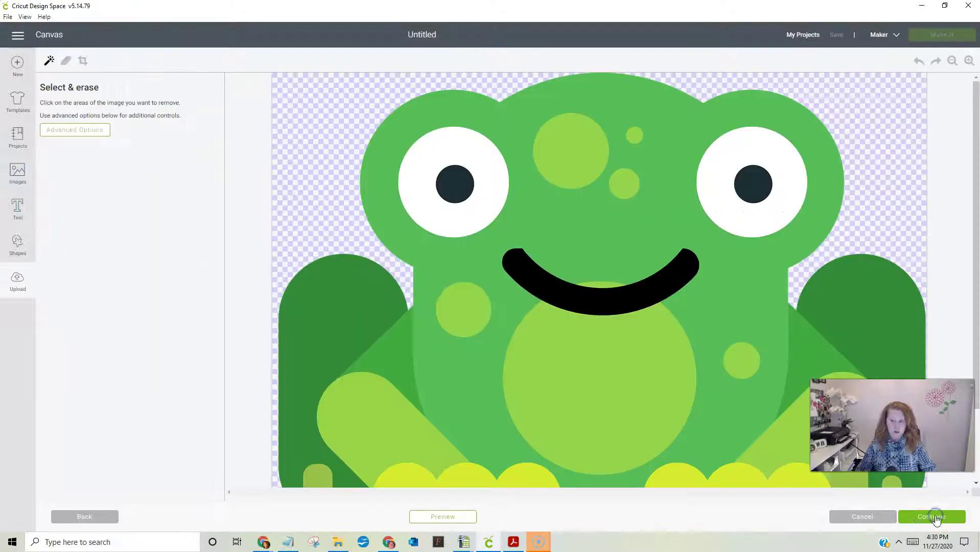
{"action": "left_click", "coordinate": [951, 61]}
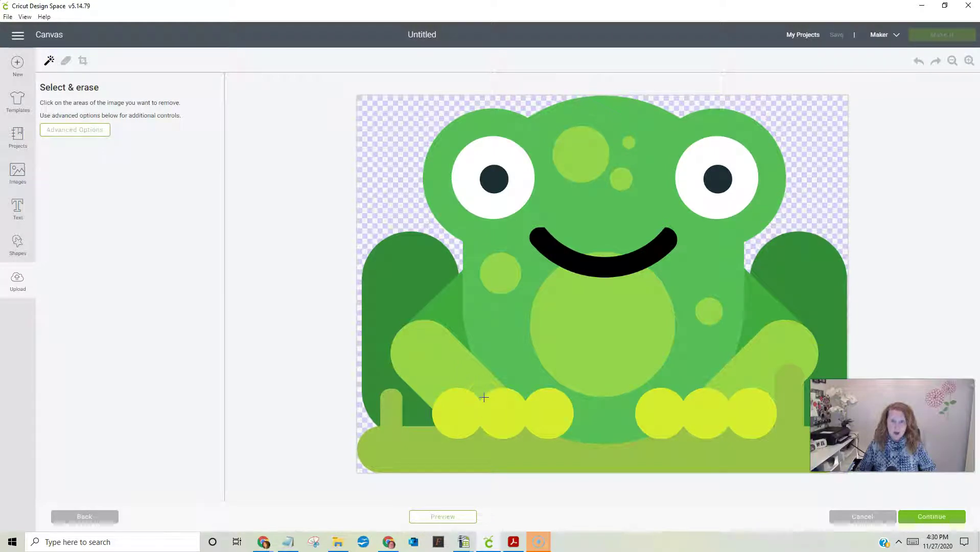
{"action": "left_click", "coordinate": [388, 173]}
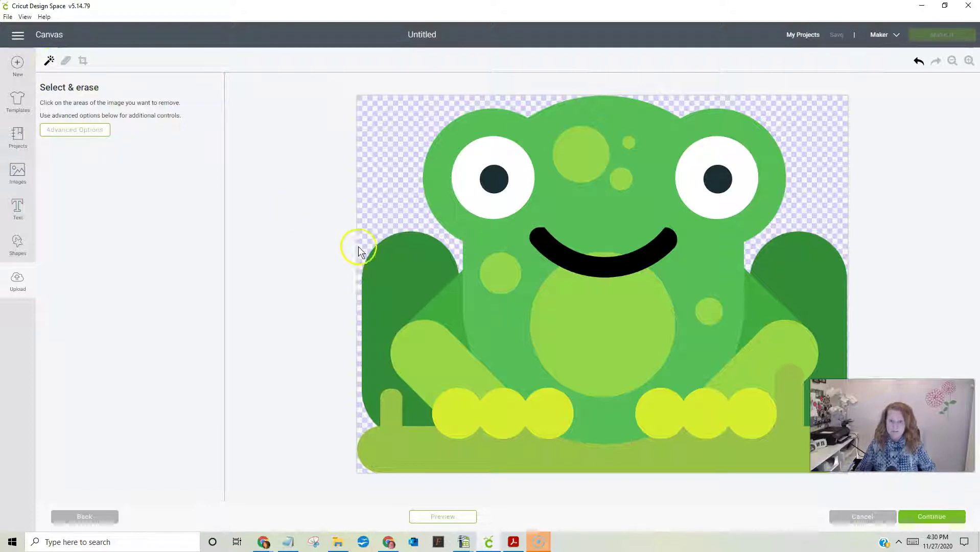
{"action": "left_click", "coordinate": [394, 271]}
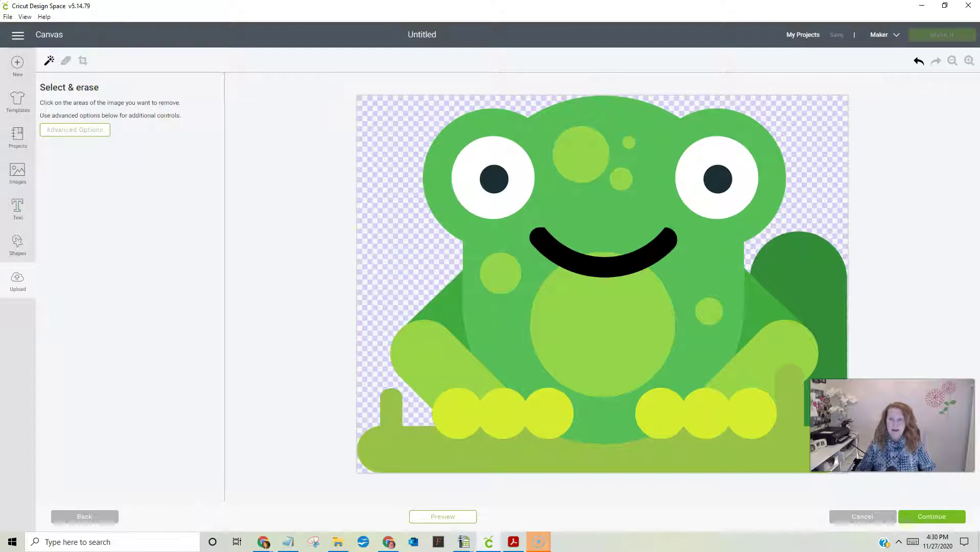
{"action": "left_click", "coordinate": [919, 61]}
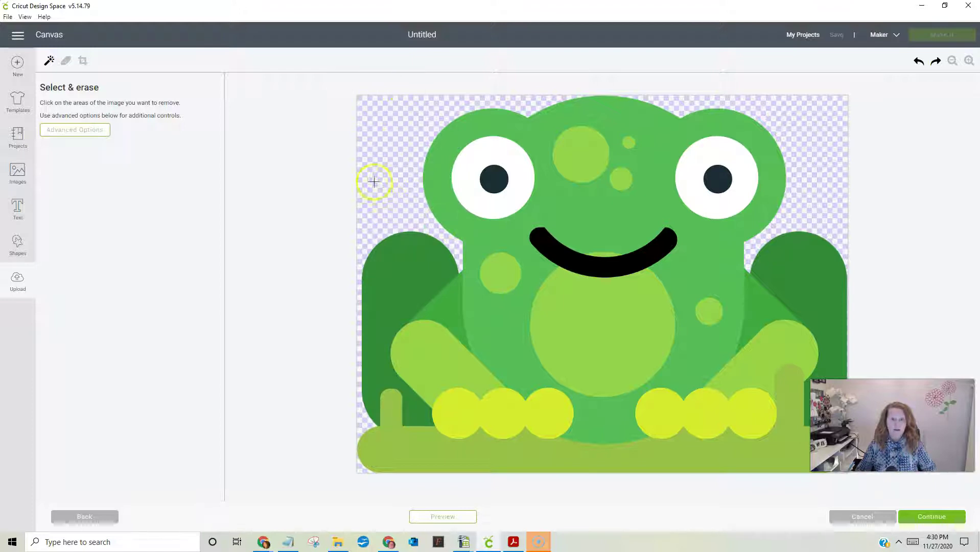
Step: Continue with the full frog, name it frog 1 and save it as a Print Then Cut image
{"action": "left_click", "coordinate": [930, 517]}
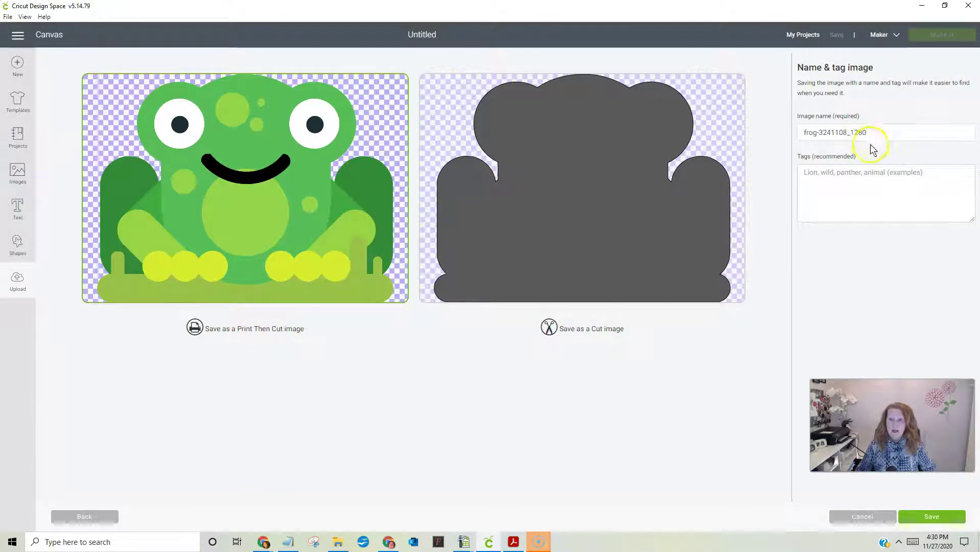
{"action": "left_click_drag", "start_coordinate": [868, 133], "coordinate": [768, 131]}
{"action": "type", "text": "fr"}
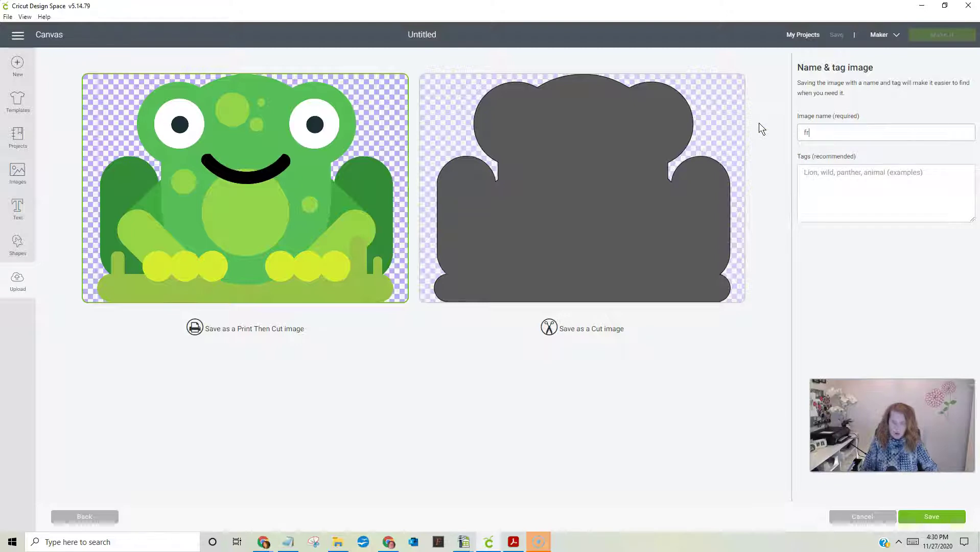
{"action": "type", "text": "og 1"}
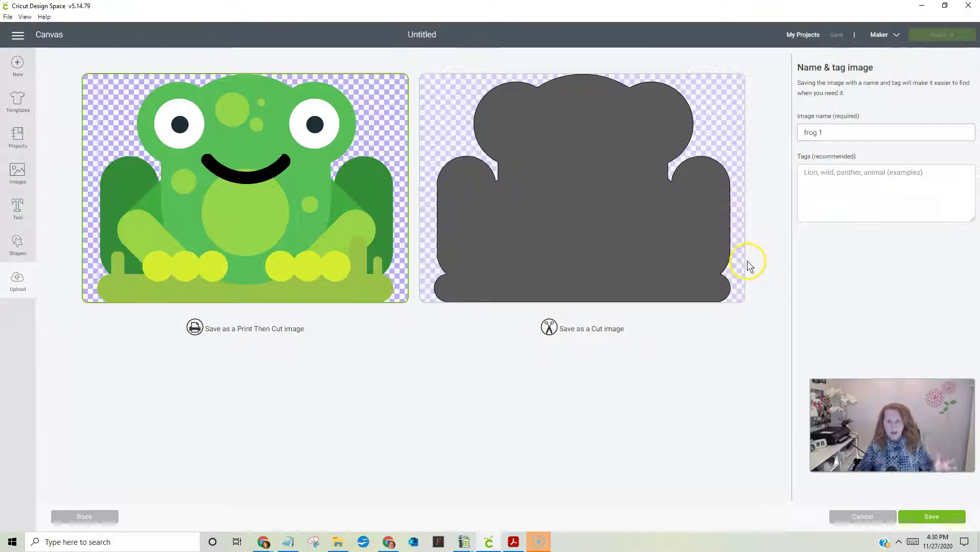
{"action": "left_click", "coordinate": [931, 517]}
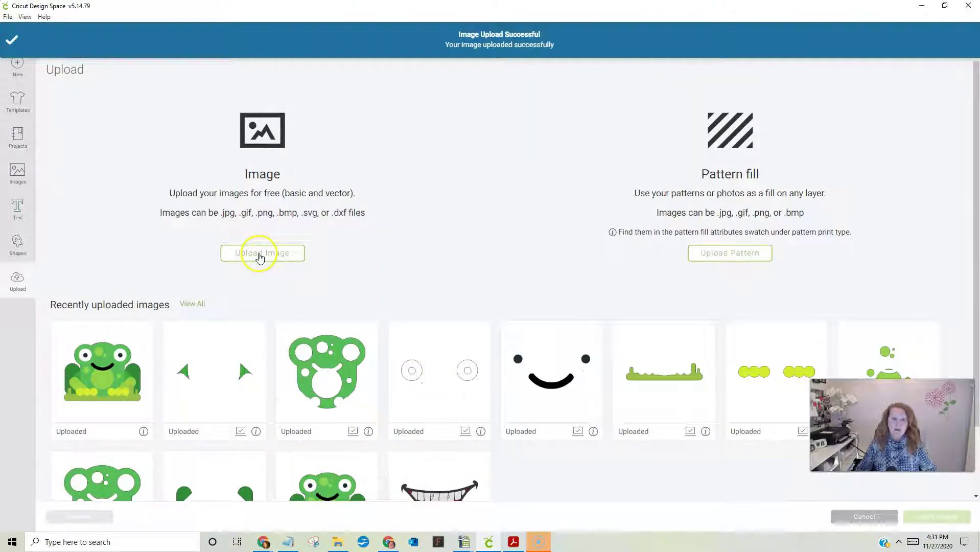
Step: Upload the frog-3241108_1280 image a second time
{"action": "left_click", "coordinate": [259, 255]}
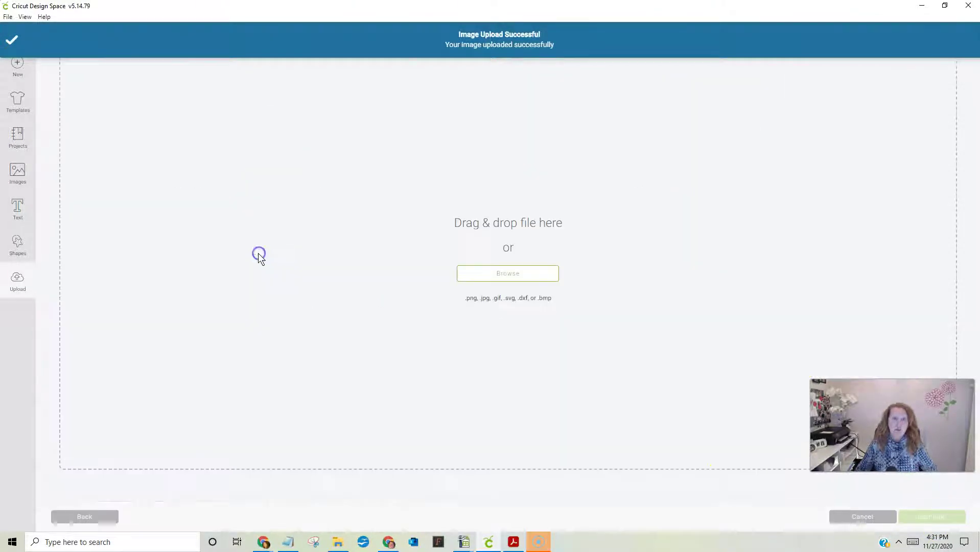
{"action": "left_click", "coordinate": [508, 274]}
{"action": "left_click_drag", "start_coordinate": [474, 117], "coordinate": [474, 187]}
{"action": "left_click", "coordinate": [245, 201]}
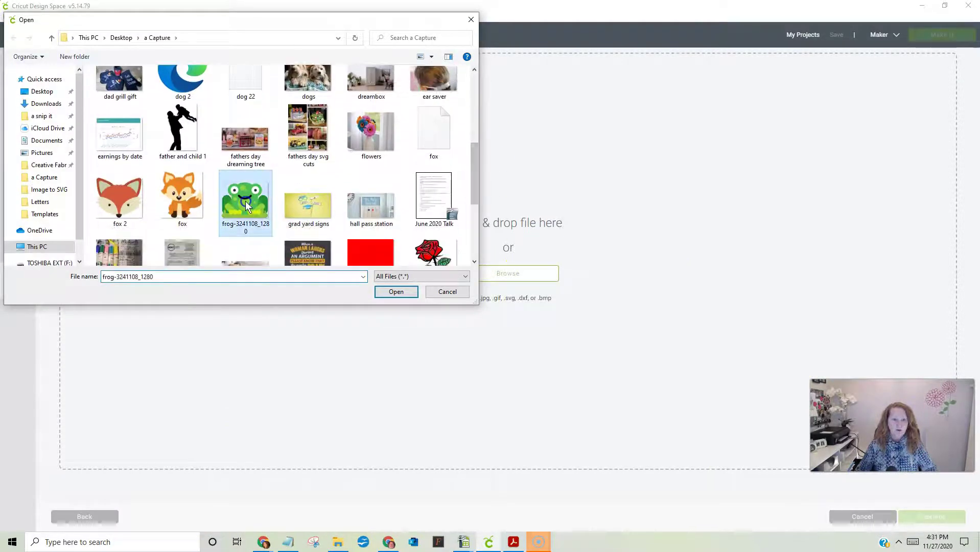
{"action": "left_click", "coordinate": [378, 291]}
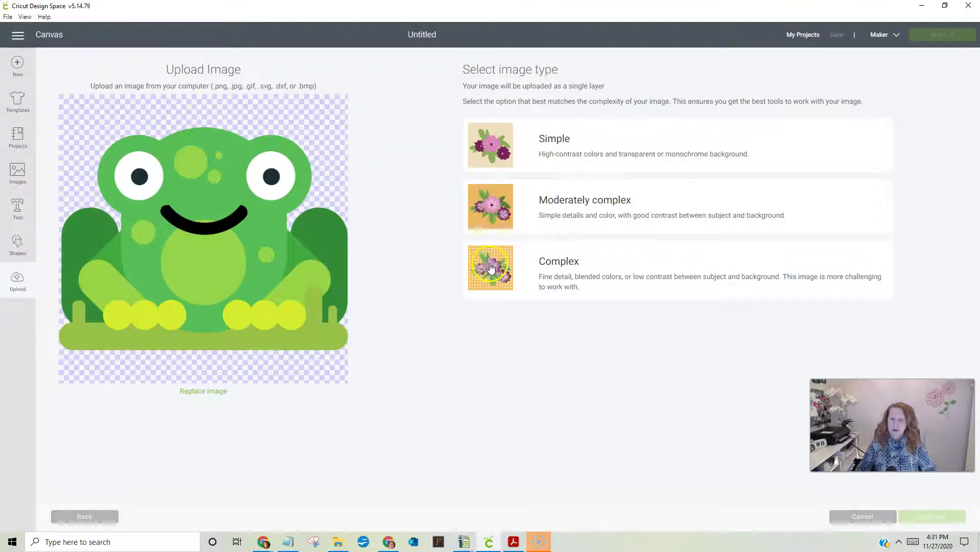
Step: Choose the Complex image type for the second frog copy and continue to erasing with the whole frog in view
{"action": "left_click", "coordinate": [490, 267]}
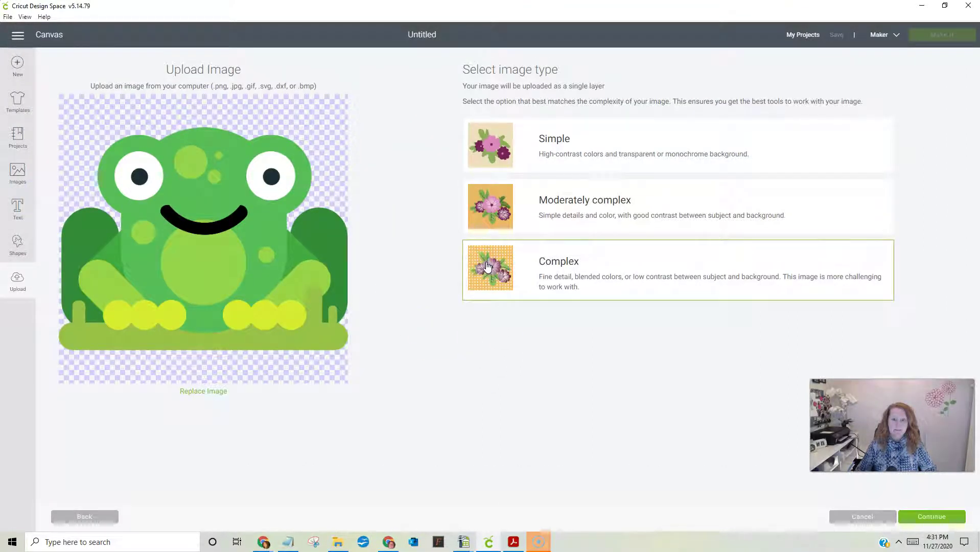
{"action": "left_click", "coordinate": [940, 518]}
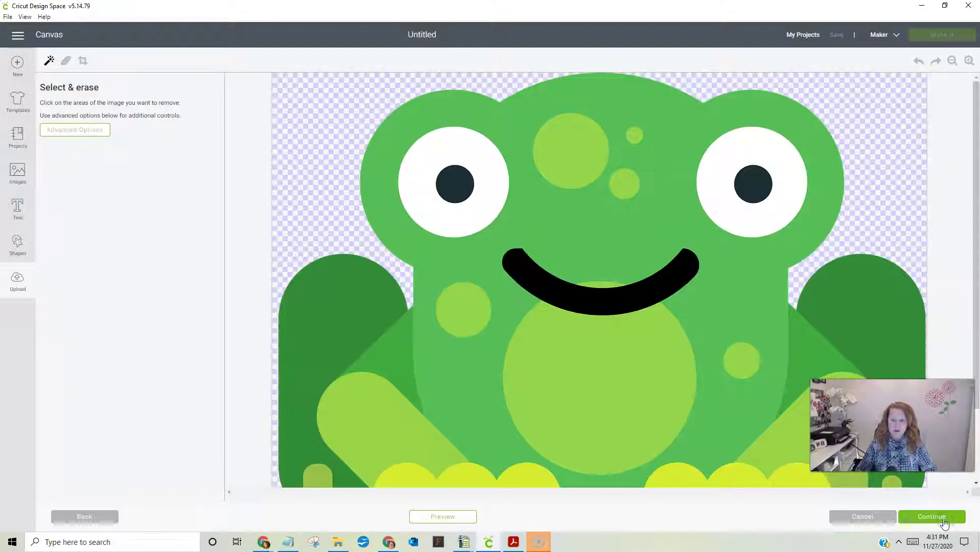
{"action": "left_click", "coordinate": [952, 61]}
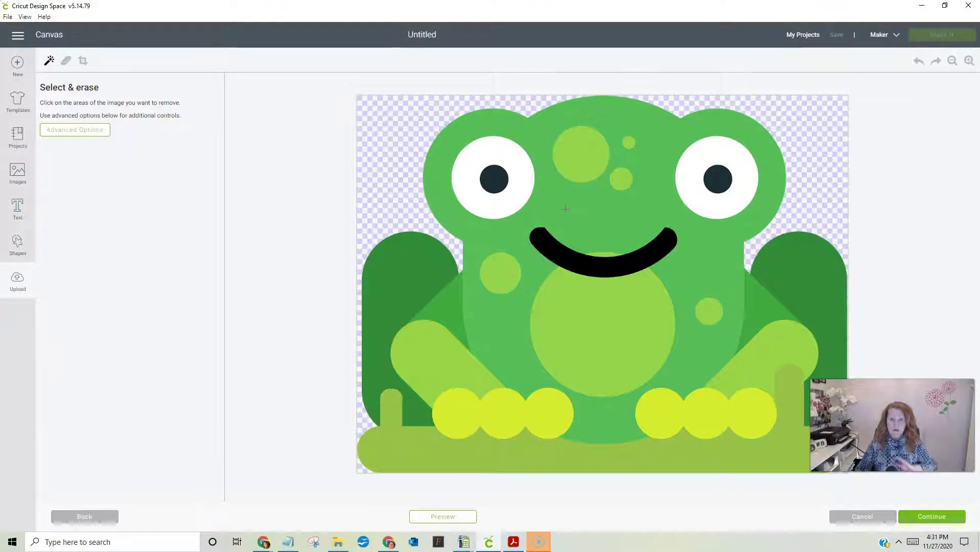
Step: Erase the whites and pupils of both eyes and the three light green forehead spots with Select & erase
{"action": "left_click", "coordinate": [521, 175]}
{"action": "left_click", "coordinate": [491, 180]}
{"action": "left_click", "coordinate": [716, 179]}
{"action": "left_click", "coordinate": [701, 188]}
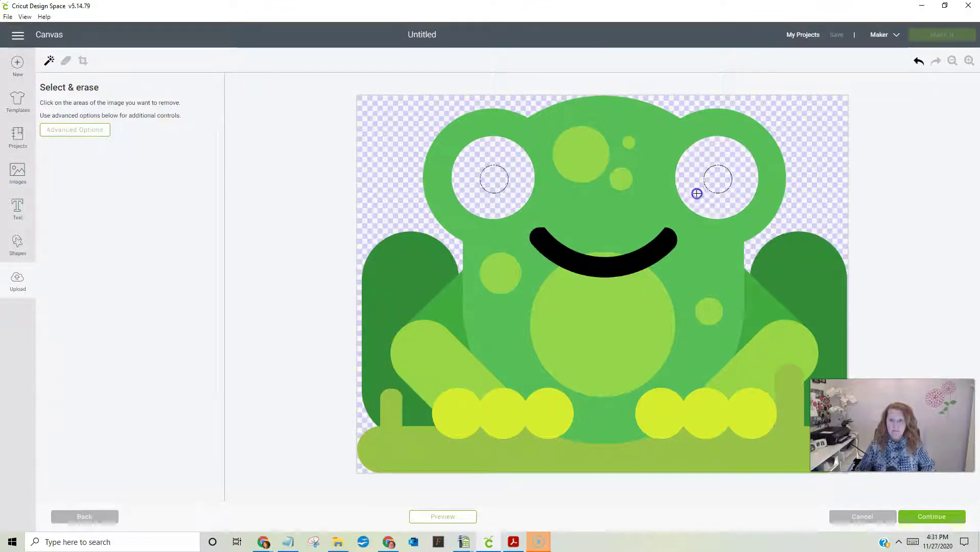
{"action": "left_click", "coordinate": [620, 179]}
{"action": "left_click", "coordinate": [588, 155]}
{"action": "left_click", "coordinate": [628, 141]}
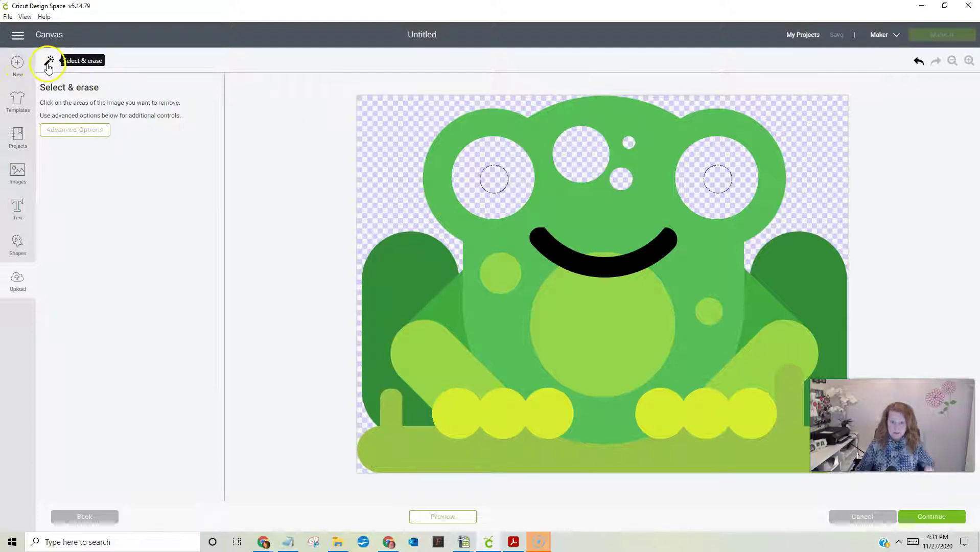
Step: Erase the black smile, the light green belly including the sliver above the smile, and the two body spots
{"action": "left_click", "coordinate": [550, 249]}
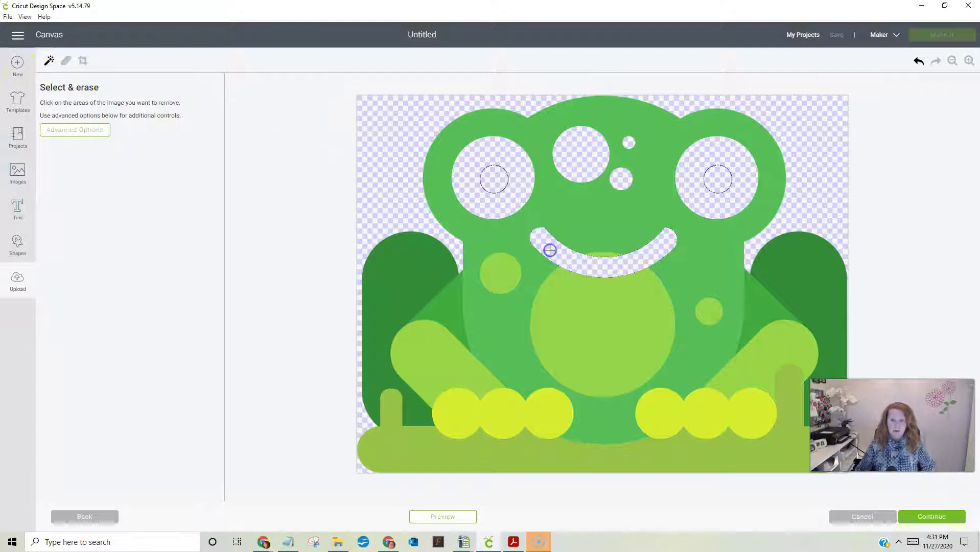
{"action": "left_click", "coordinate": [506, 269]}
{"action": "left_click", "coordinate": [609, 335]}
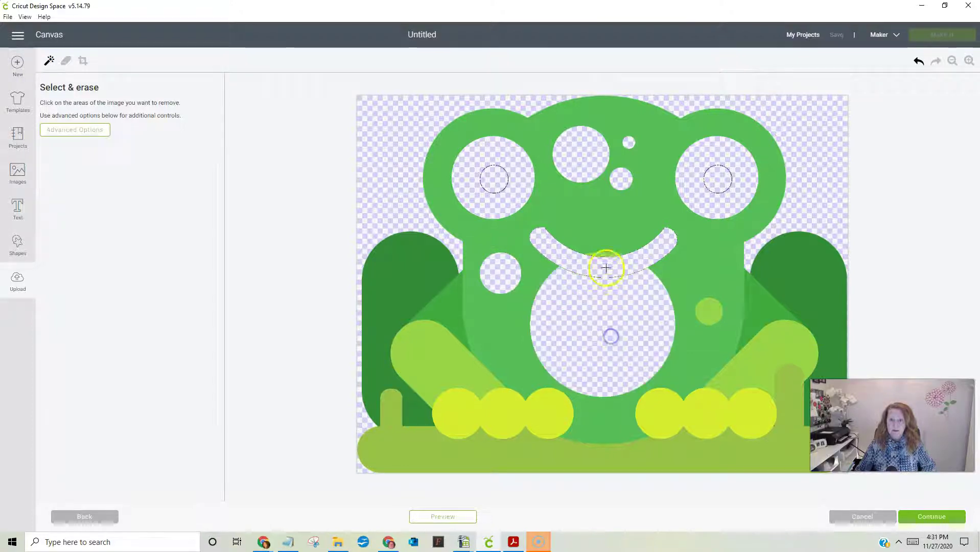
{"action": "left_click", "coordinate": [607, 254]}
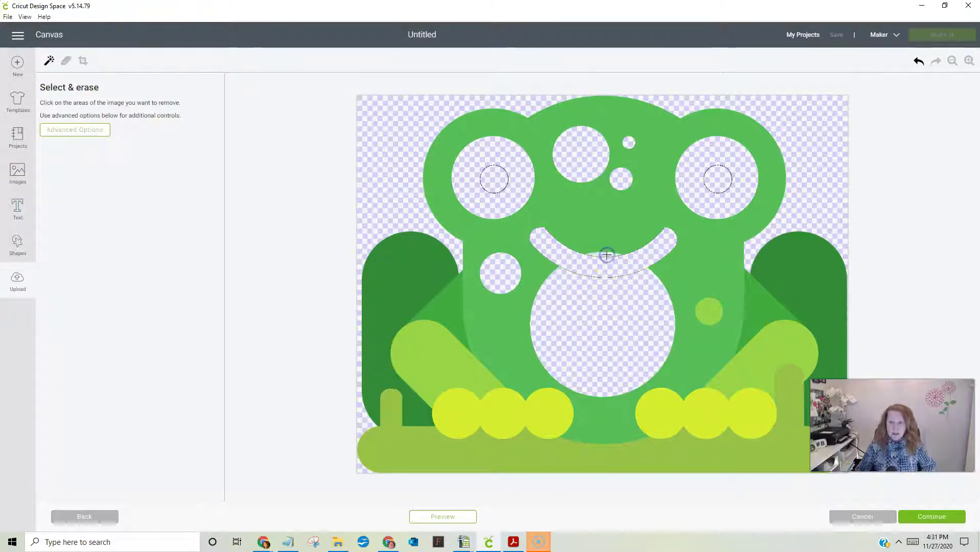
{"action": "left_click", "coordinate": [706, 311]}
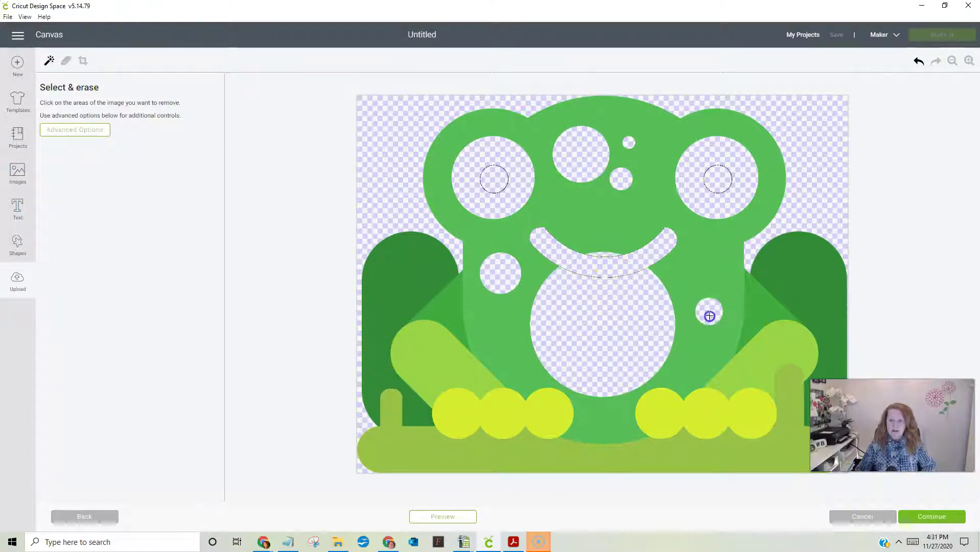
Step: Erase the light, dark and medium green parts of the frog's left-hand leg and the three yellow toes beneath, keeping the olive ground
{"action": "left_click", "coordinate": [414, 368]}
{"action": "left_click", "coordinate": [395, 269]}
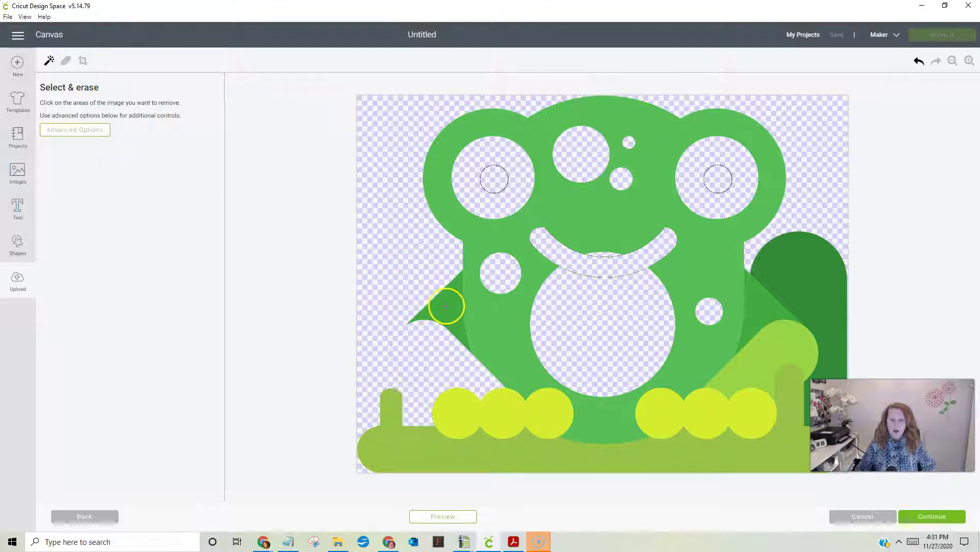
{"action": "left_click", "coordinate": [444, 304]}
{"action": "left_click", "coordinate": [455, 423]}
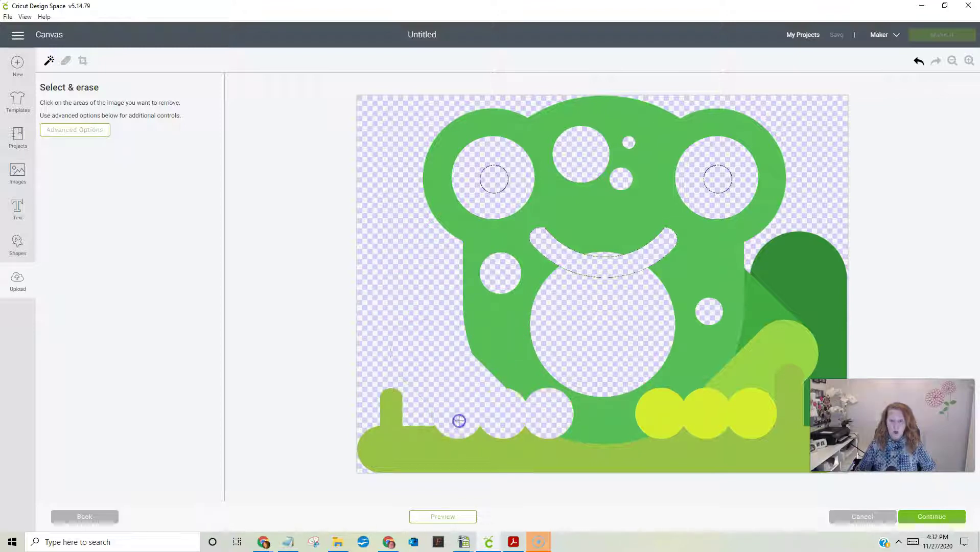
{"action": "left_click", "coordinate": [447, 452]}
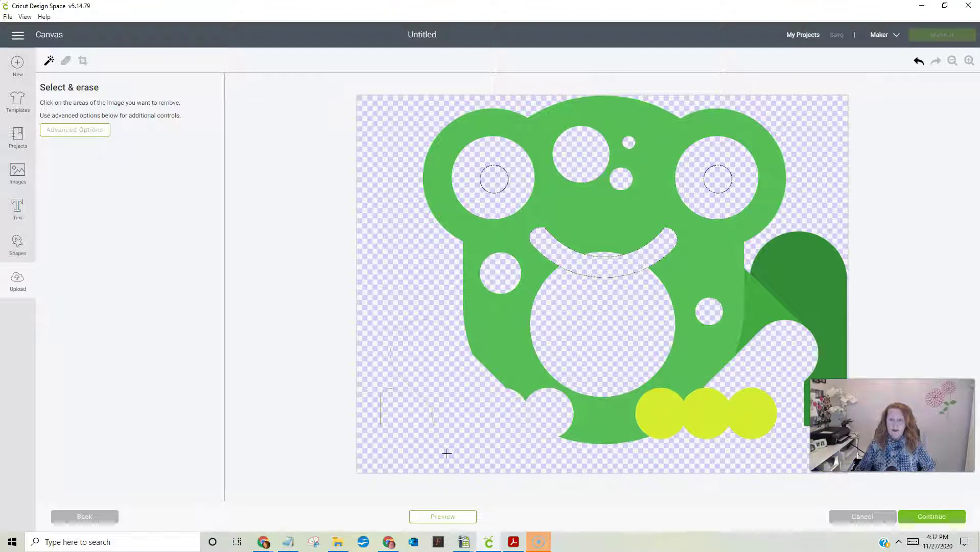
{"action": "left_click", "coordinate": [918, 61]}
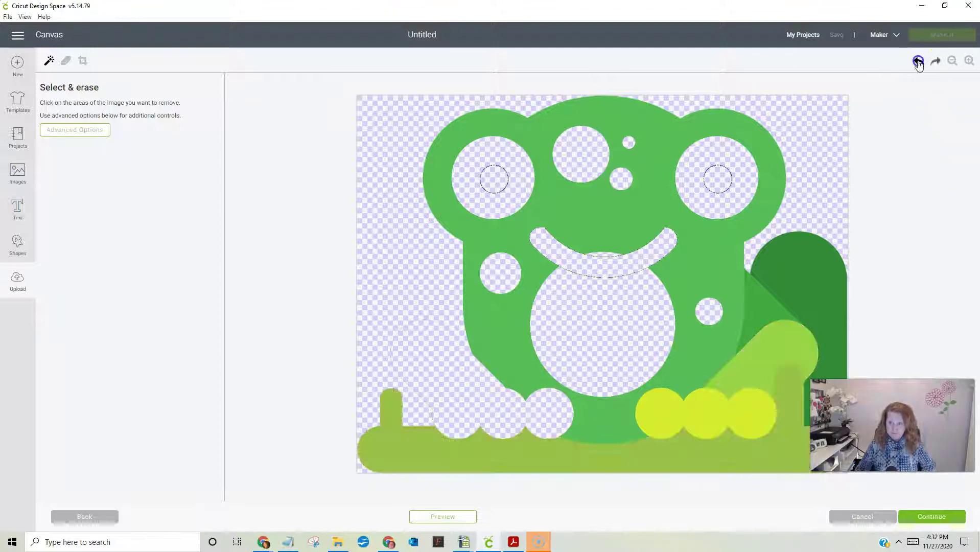
Step: Erase the right-hand yellow toes and the dark and medium green leg parts on the right side of the frog
{"action": "left_click", "coordinate": [740, 415]}
{"action": "left_click", "coordinate": [794, 281]}
{"action": "left_click", "coordinate": [770, 306]}
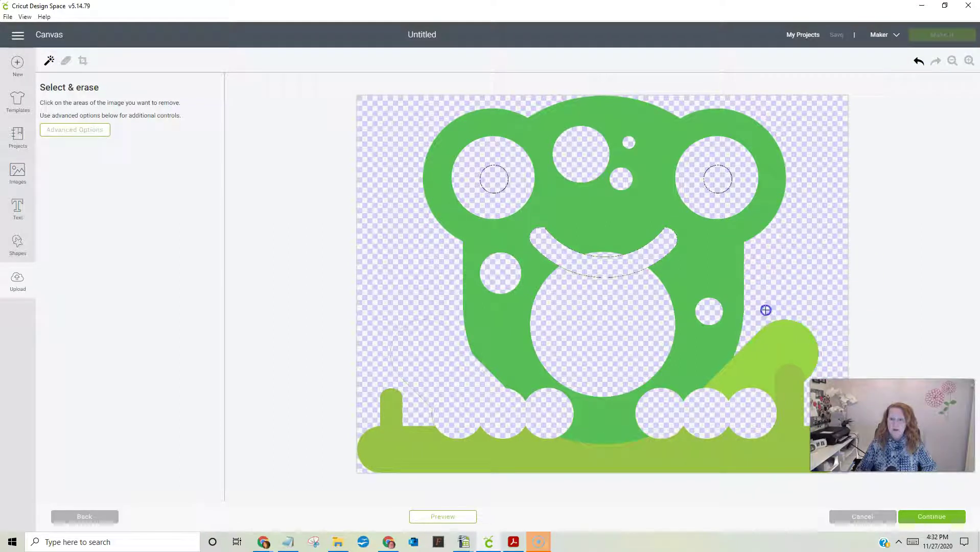
{"action": "left_click", "coordinate": [791, 452]}
{"action": "left_click", "coordinate": [634, 458]}
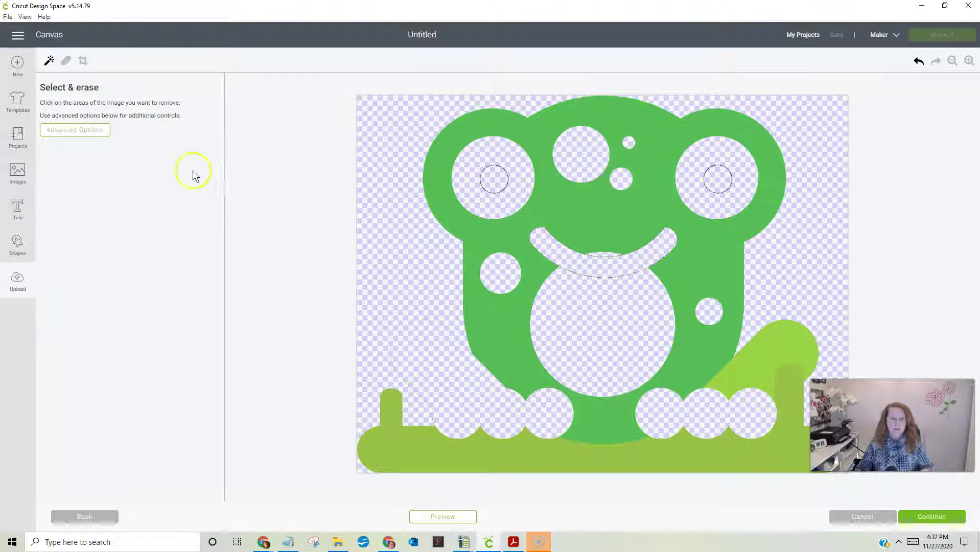
{"action": "left_click", "coordinate": [66, 61]}
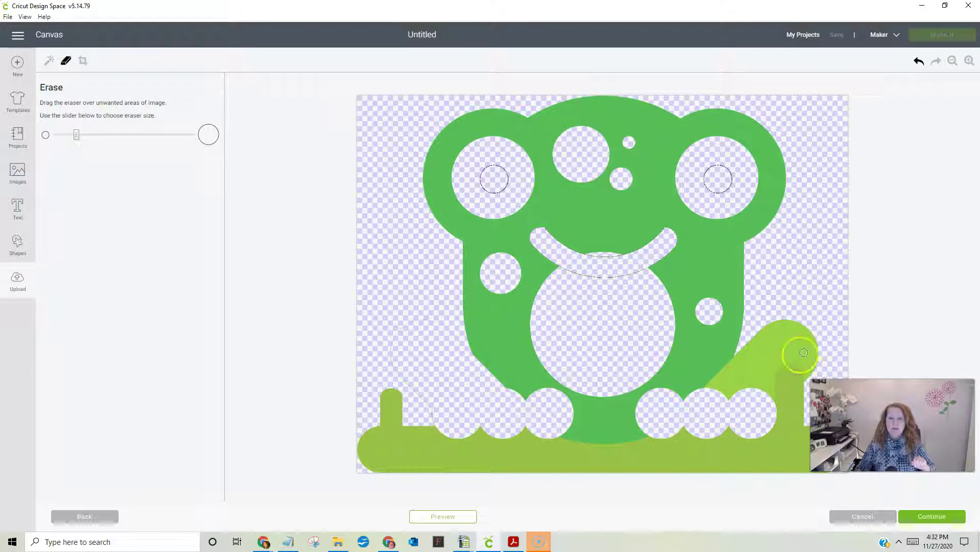
{"action": "left_click", "coordinate": [48, 62]}
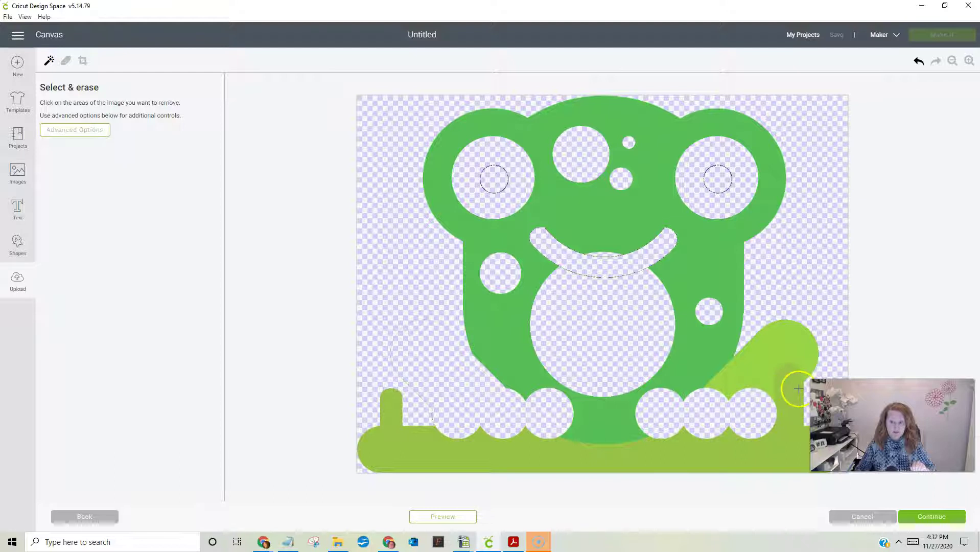
Step: Erase the light green right-hand leg with the olive ground and the remaining grass blade, and preview the cut image
{"action": "left_click", "coordinate": [771, 352]}
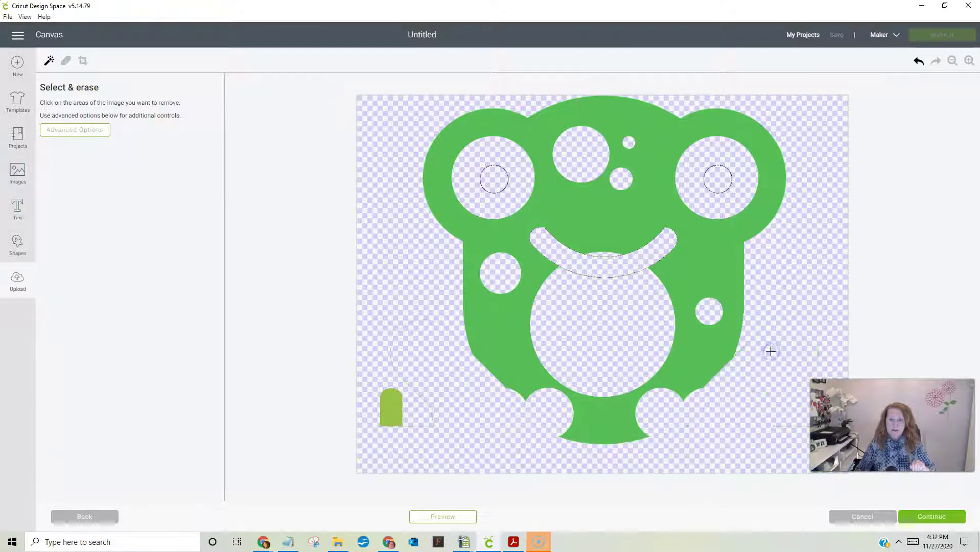
{"action": "left_click", "coordinate": [387, 409]}
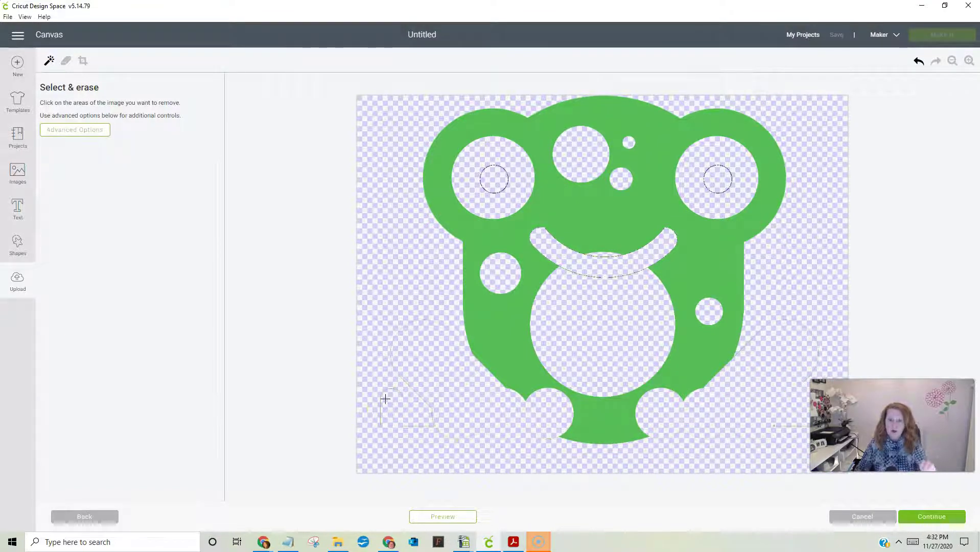
{"action": "left_click", "coordinate": [389, 411]}
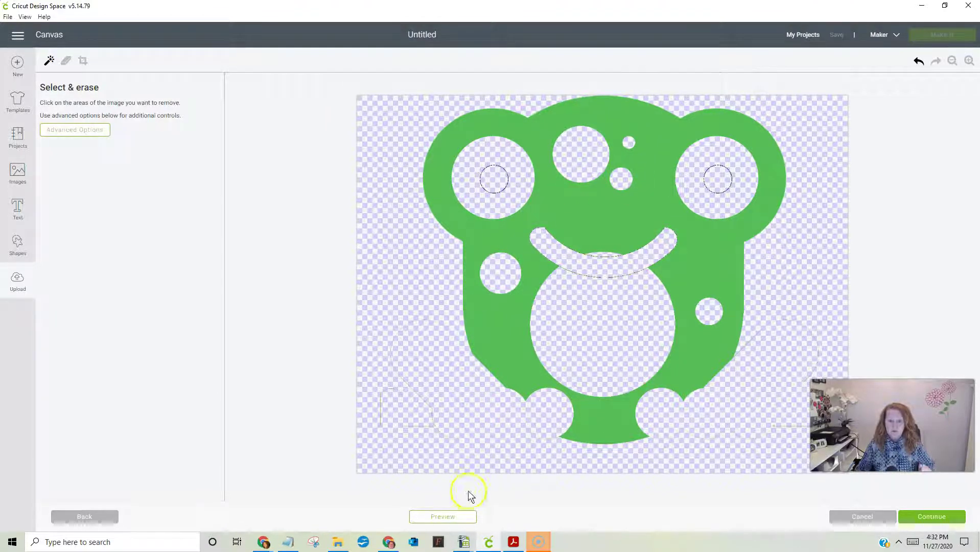
{"action": "left_click", "coordinate": [449, 518]}
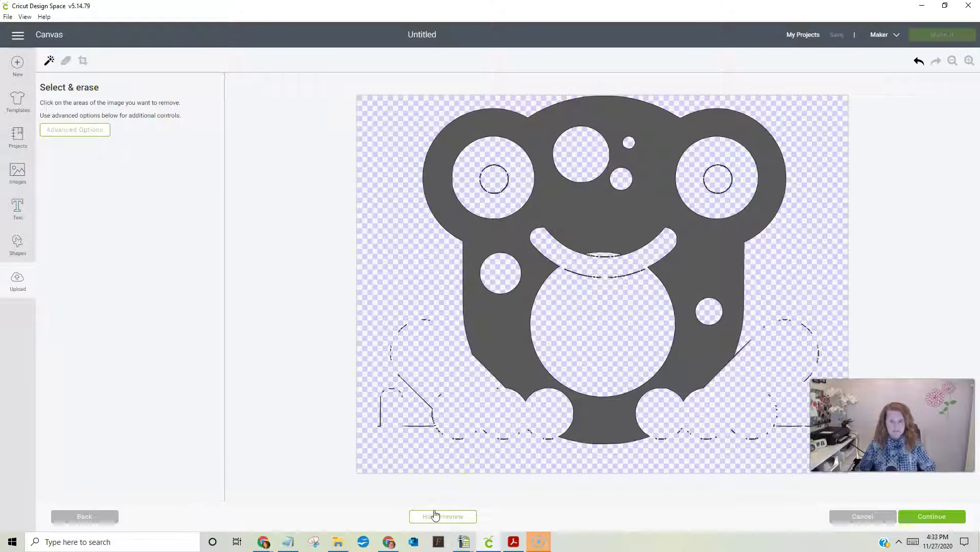
Step: Enlarge the Erase tool's brush to nearly its maximum size and wipe out the leftover pupil outlines in both eyes
{"action": "left_click", "coordinate": [66, 61]}
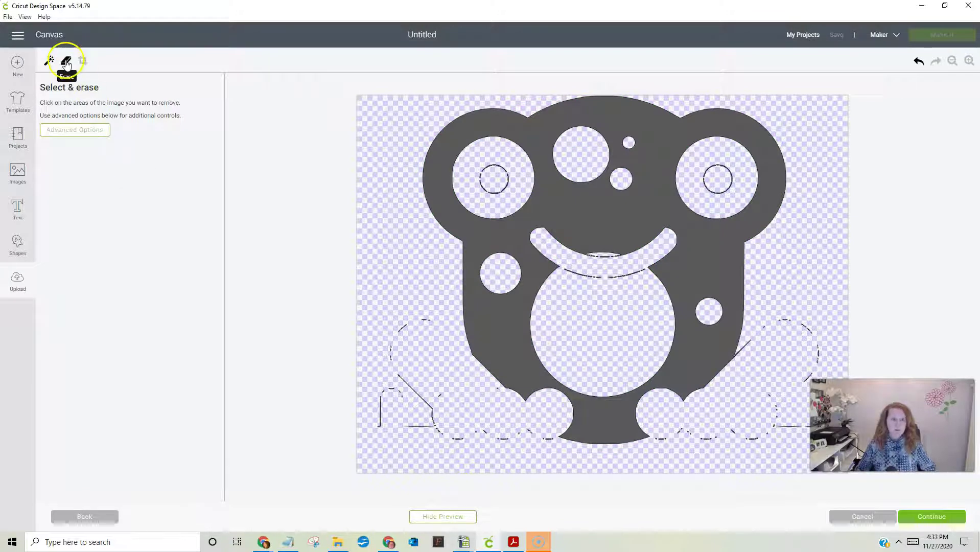
{"action": "left_click", "coordinate": [63, 72]}
{"action": "left_click", "coordinate": [64, 66]}
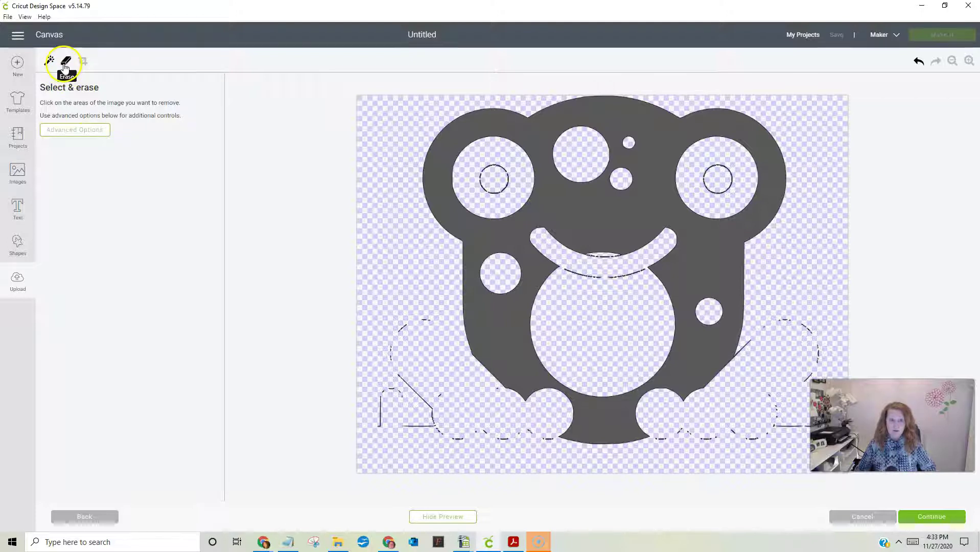
{"action": "left_click", "coordinate": [78, 134]}
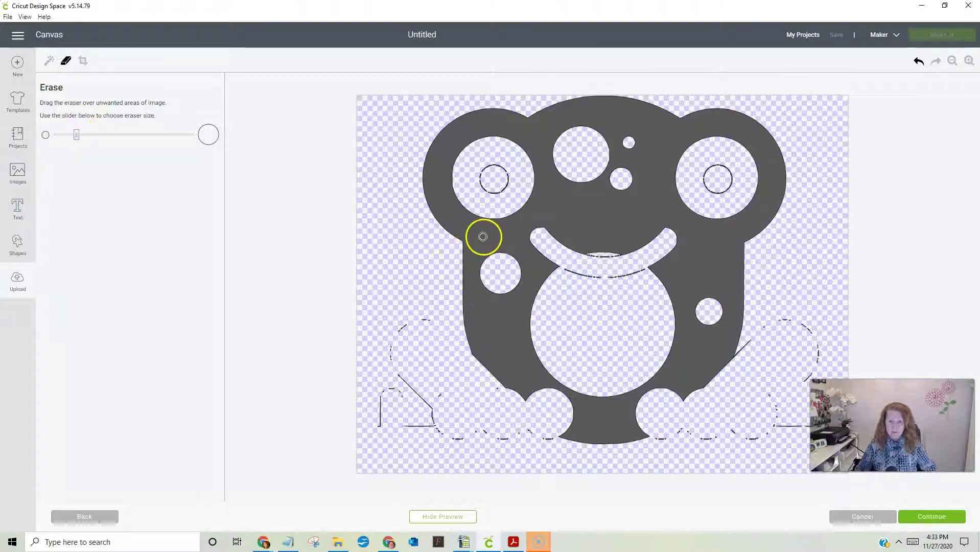
{"action": "left_click_drag", "start_coordinate": [77, 134], "coordinate": [191, 134]}
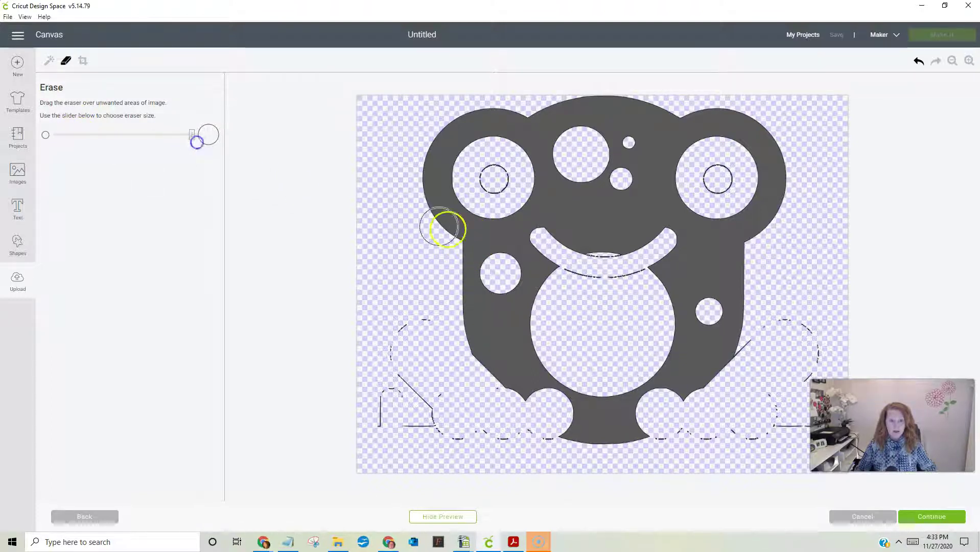
{"action": "left_click", "coordinate": [493, 179]}
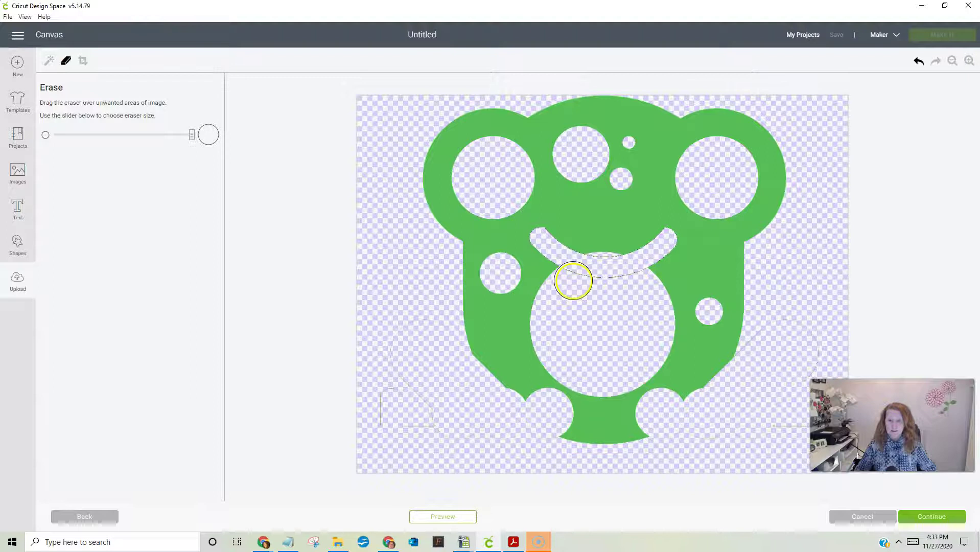
Step: Erase the leftover thin smile lines across the top of the belly opening, checking the preview for missed fragments
{"action": "left_click_drag", "start_coordinate": [592, 272], "coordinate": [590, 273]}
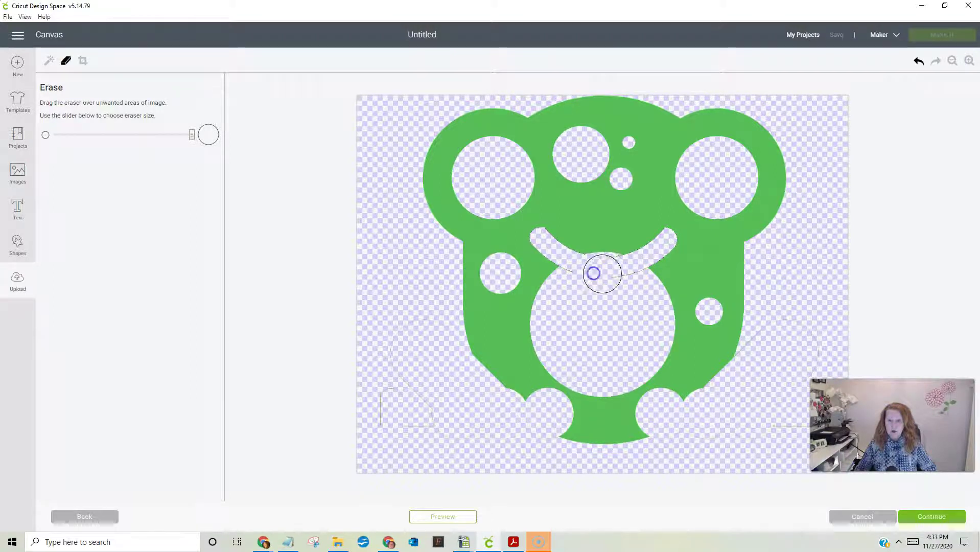
{"action": "left_click", "coordinate": [615, 273]}
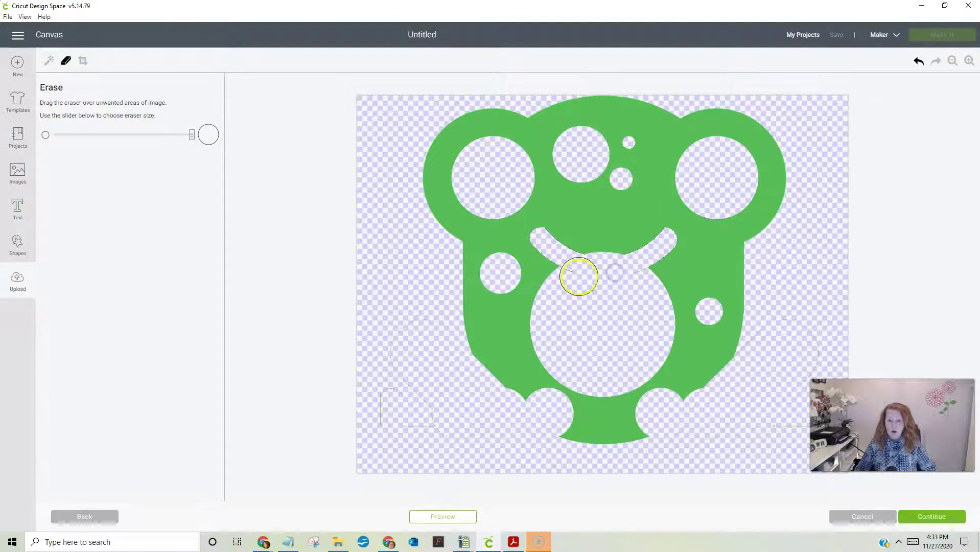
{"action": "left_click", "coordinate": [428, 517]}
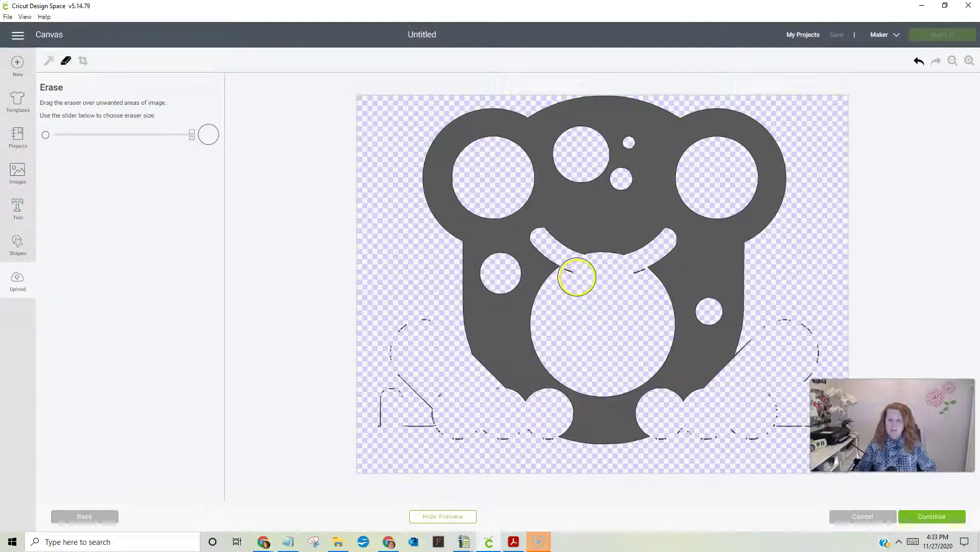
{"action": "left_click", "coordinate": [577, 277]}
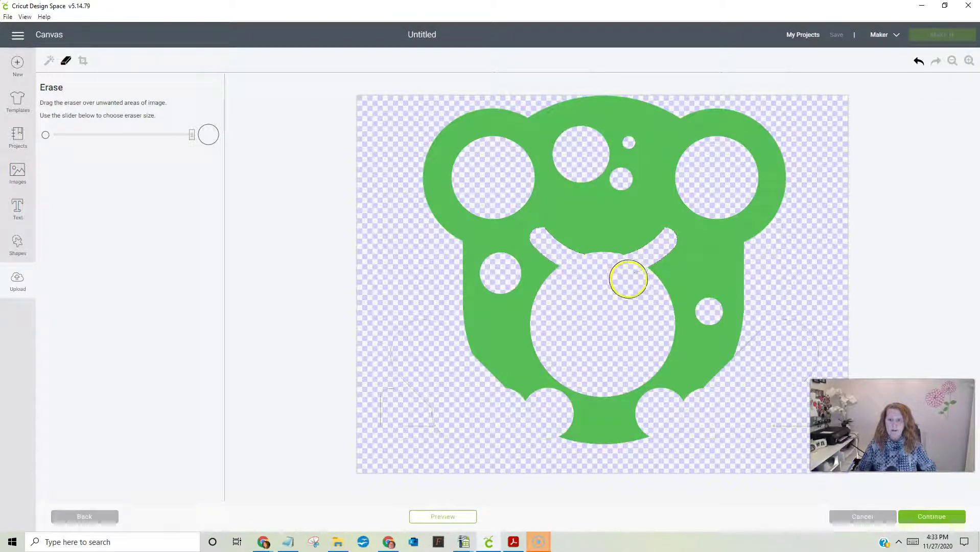
Step: Erase the stray outlines of the left-hand leg, grass blade and toes, checking the preview for remaining traces
{"action": "left_click", "coordinate": [443, 516]}
{"action": "left_click_drag", "start_coordinate": [405, 420], "coordinate": [391, 415]}
{"action": "mouse_move", "coordinate": [401, 344]}
{"action": "left_mouse_down"}
{"action": "mouse_move", "coordinate": [424, 435]}
{"action": "mouse_move", "coordinate": [440, 415]}
{"action": "mouse_move", "coordinate": [466, 408]}
{"action": "mouse_move", "coordinate": [488, 424]}
{"action": "left_mouse_up"}
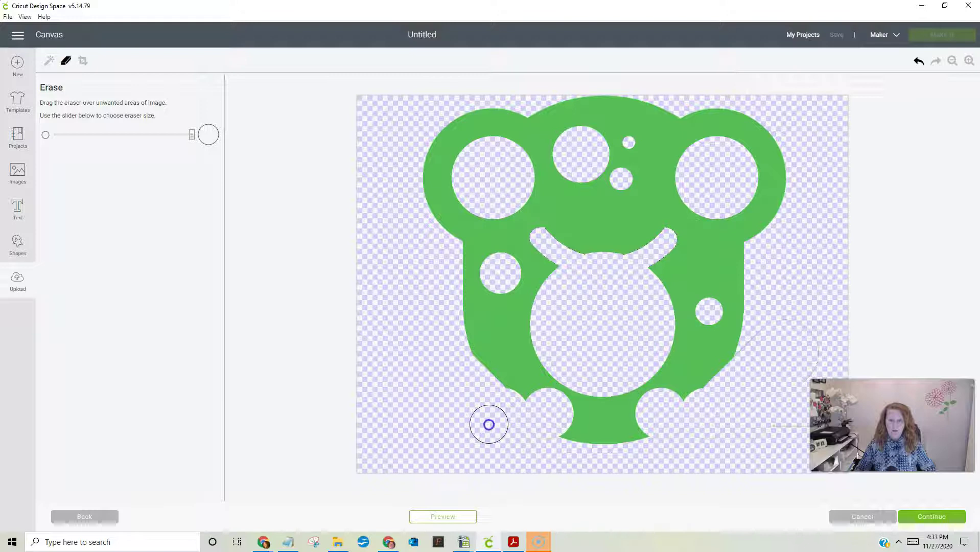
{"action": "left_click", "coordinate": [457, 516]}
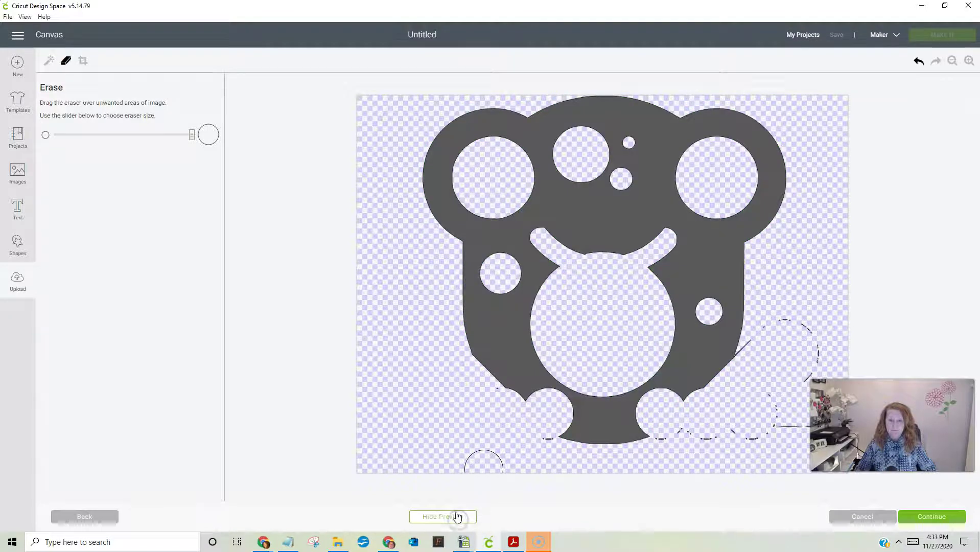
{"action": "left_click", "coordinate": [537, 435]}
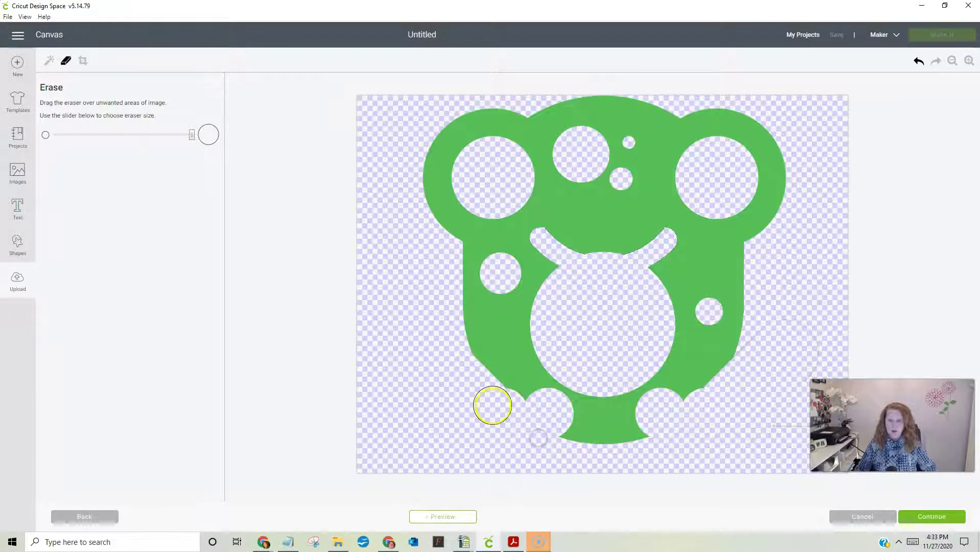
{"action": "left_click", "coordinate": [455, 517]}
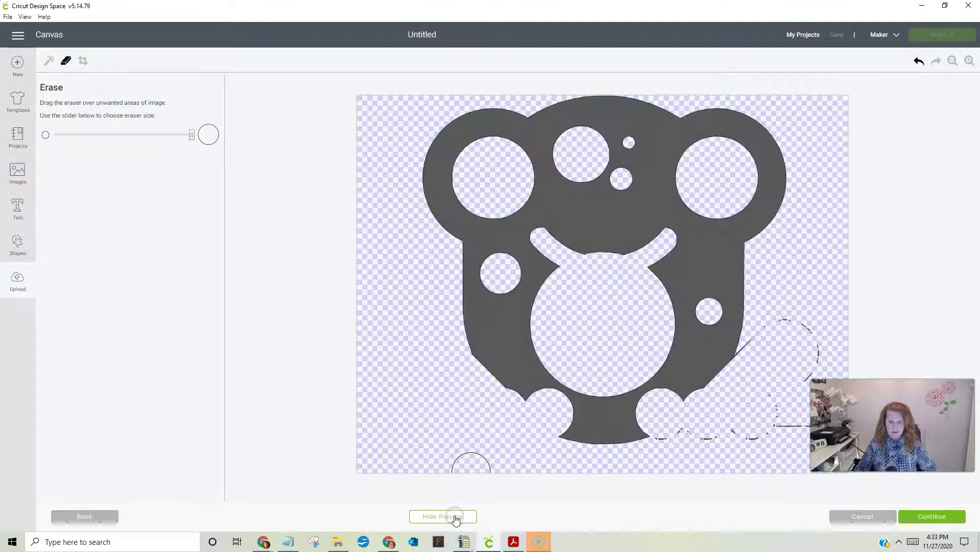
Step: Erase the stray outlines of the right-hand leg and toes, including the small specks shown in the preview
{"action": "left_click", "coordinate": [675, 437]}
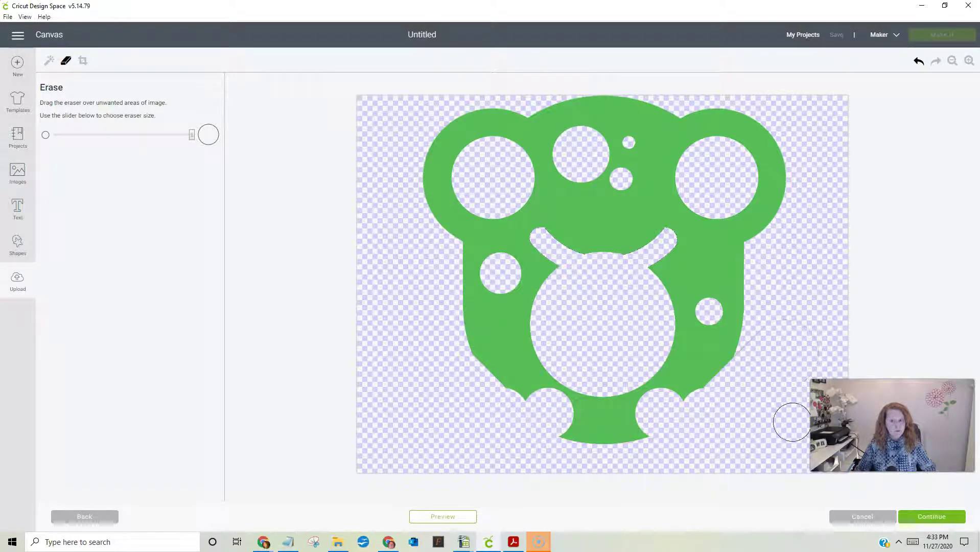
{"action": "left_click", "coordinate": [795, 395]}
{"action": "left_click", "coordinate": [705, 430]}
{"action": "left_click", "coordinate": [458, 517]}
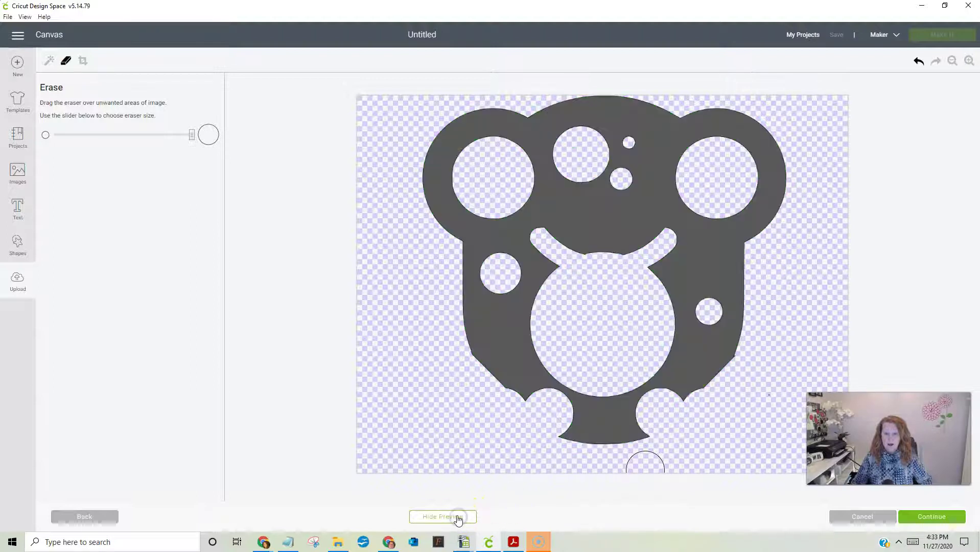
{"action": "left_click", "coordinate": [773, 392]}
{"action": "left_click", "coordinate": [756, 439]}
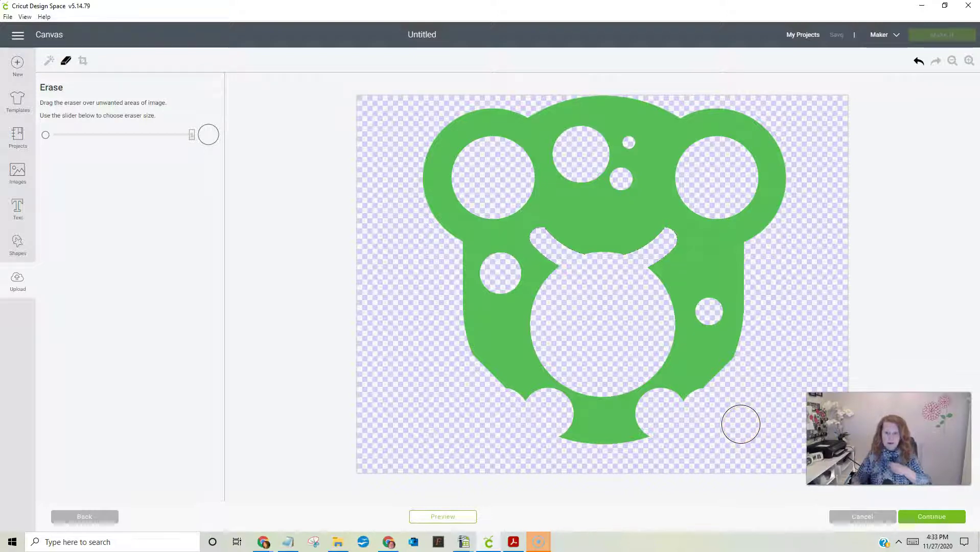
Step: Name the cleaned image "frog 2 body" and save it as a Print Then Cut image
{"action": "left_click", "coordinate": [929, 517]}
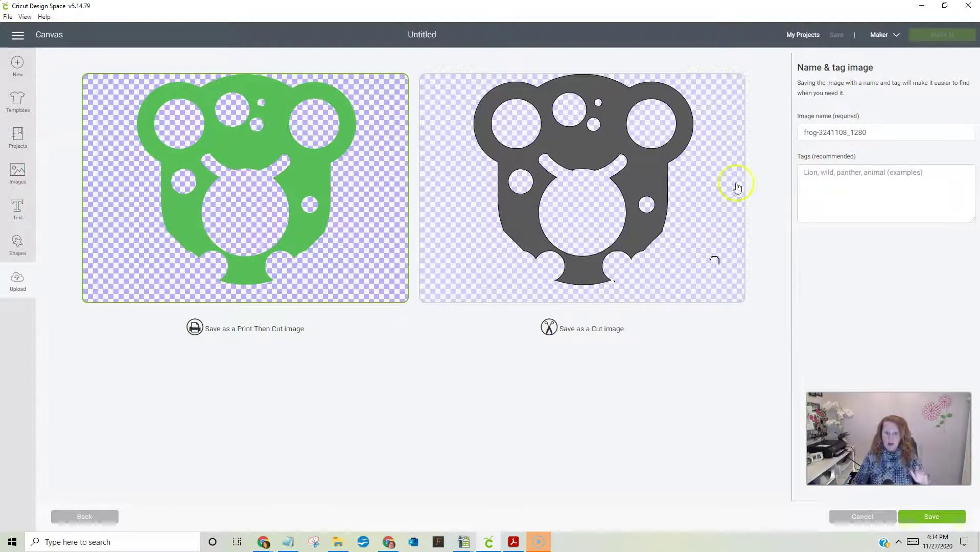
{"action": "left_click_drag", "start_coordinate": [881, 131], "coordinate": [754, 131]}
{"action": "type", "text": "frog 2 body"}
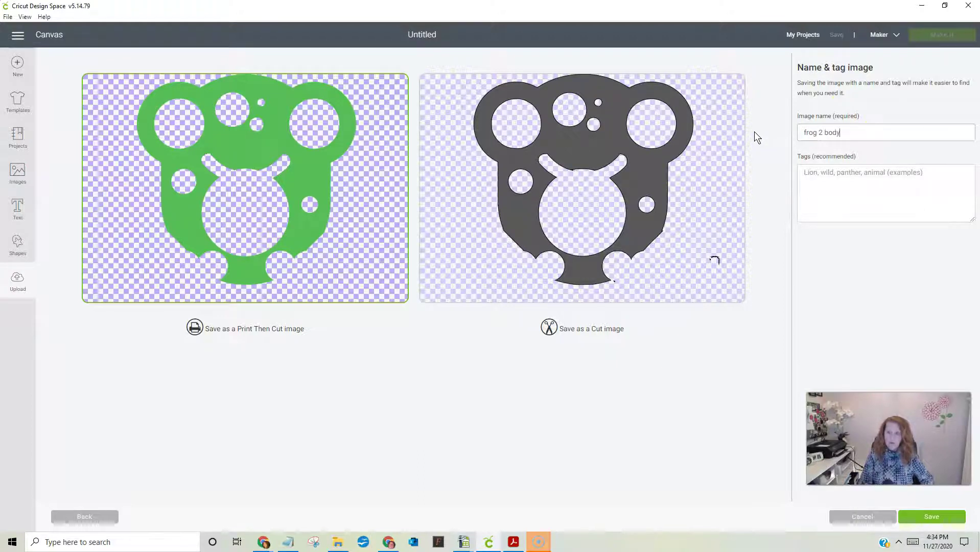
{"action": "left_click", "coordinate": [763, 133]}
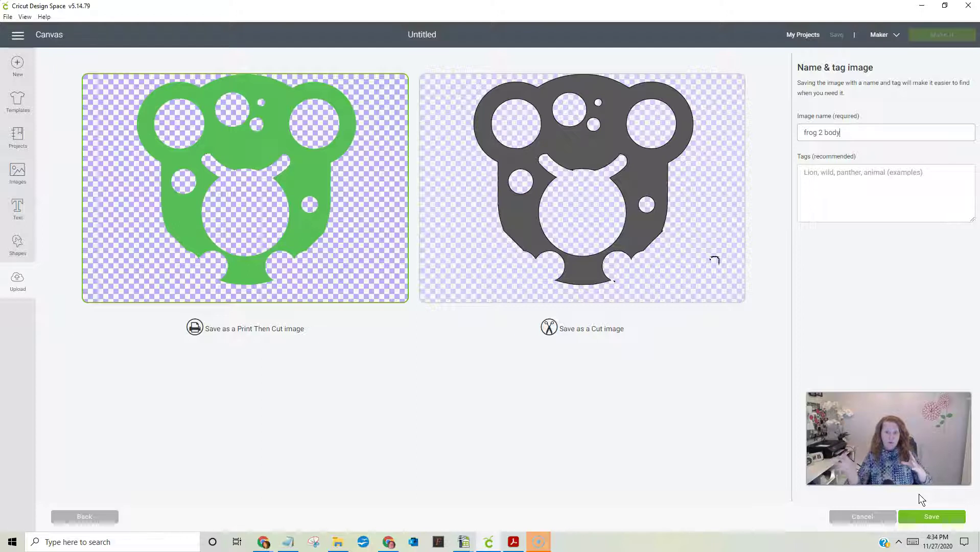
{"action": "left_click", "coordinate": [935, 516]}
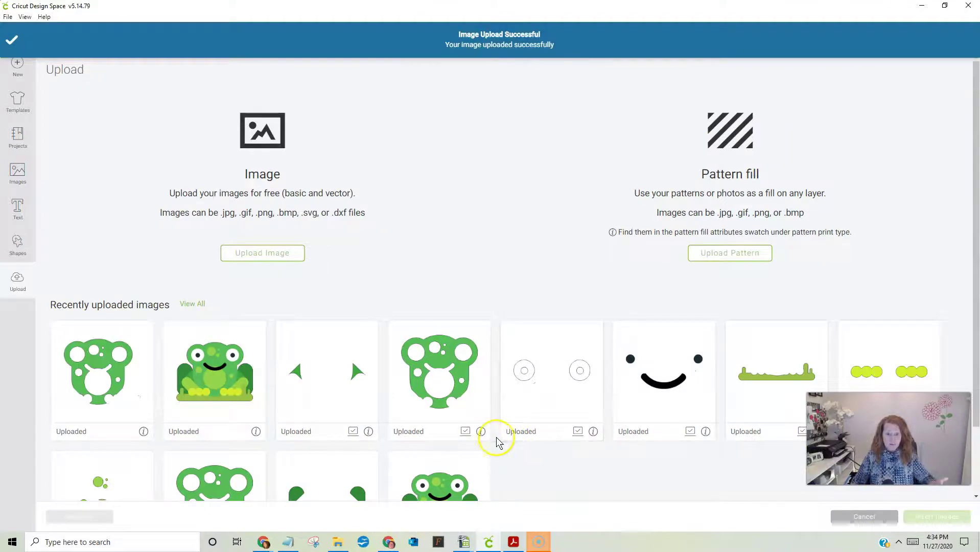
Step: Upload frog-3241108_1280 from the a Capture folder again as a Complex image and continue to background removal
{"action": "left_click", "coordinate": [281, 255]}
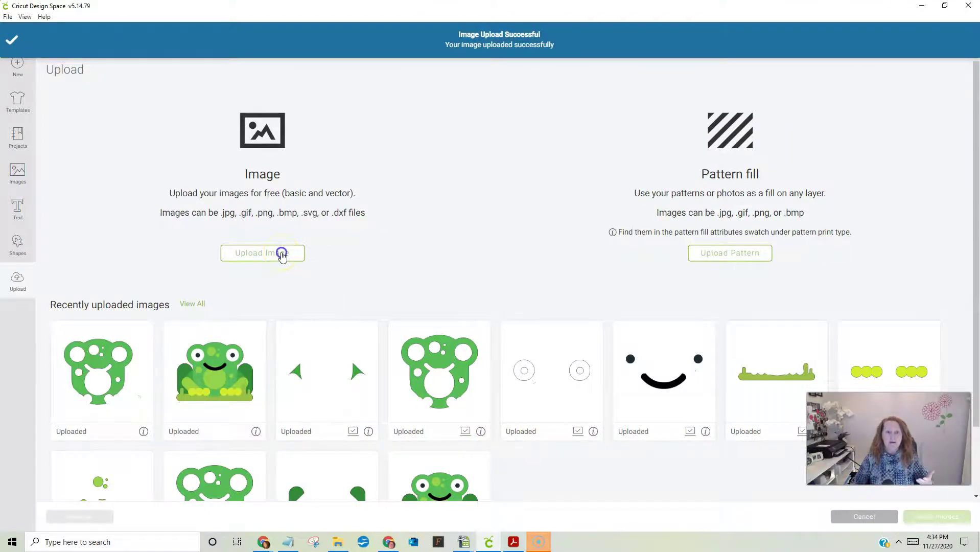
{"action": "left_click", "coordinate": [506, 276]}
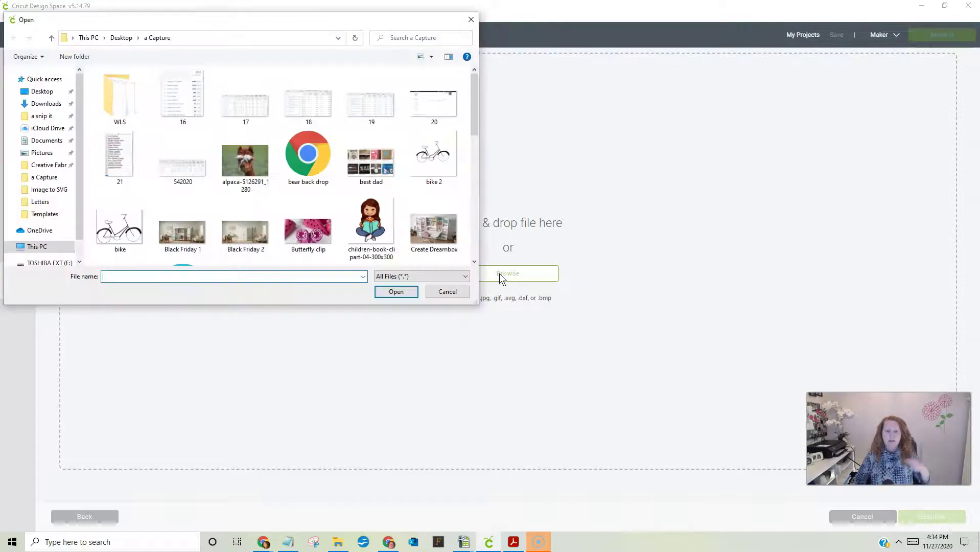
{"action": "left_click_drag", "start_coordinate": [478, 126], "coordinate": [473, 184]}
{"action": "left_click", "coordinate": [238, 238]}
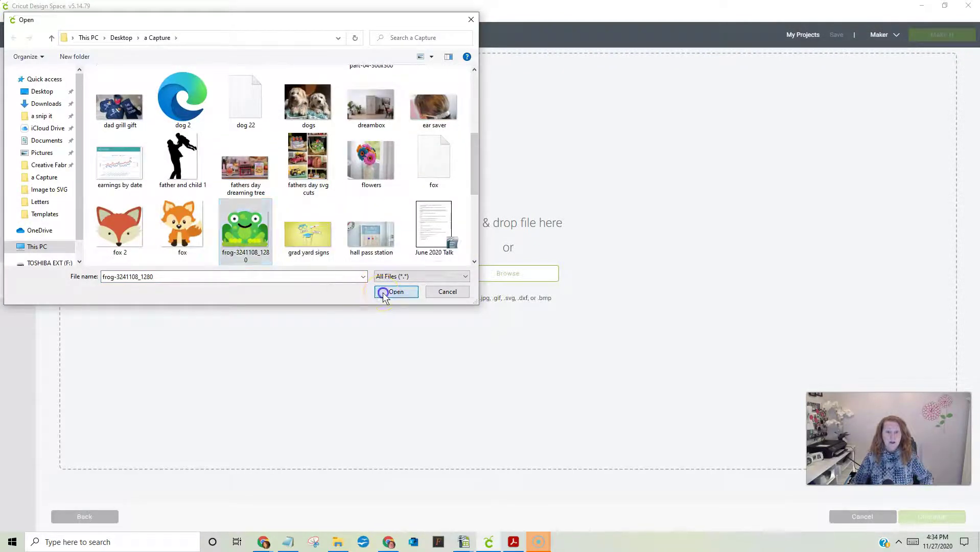
{"action": "left_click", "coordinate": [382, 293]}
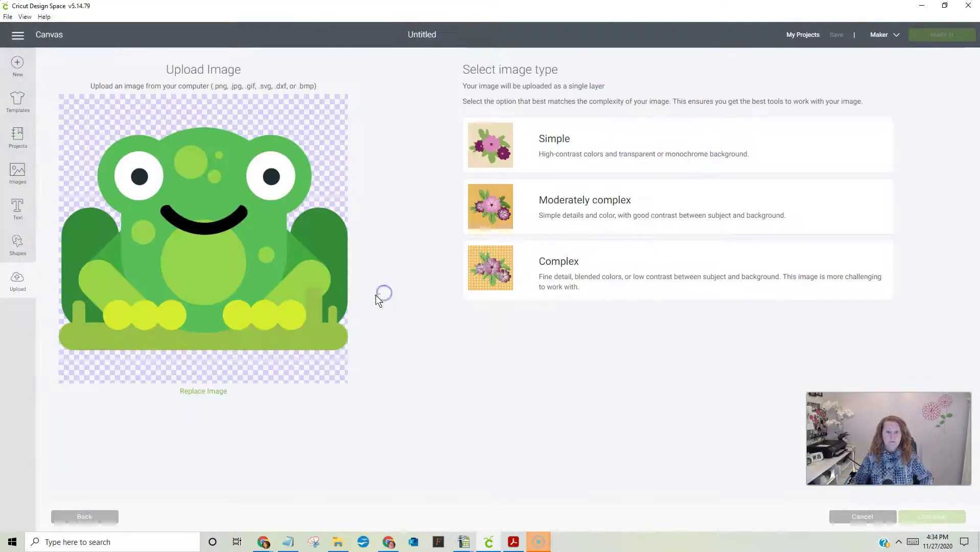
{"action": "left_click", "coordinate": [486, 268]}
{"action": "left_click", "coordinate": [928, 517]}
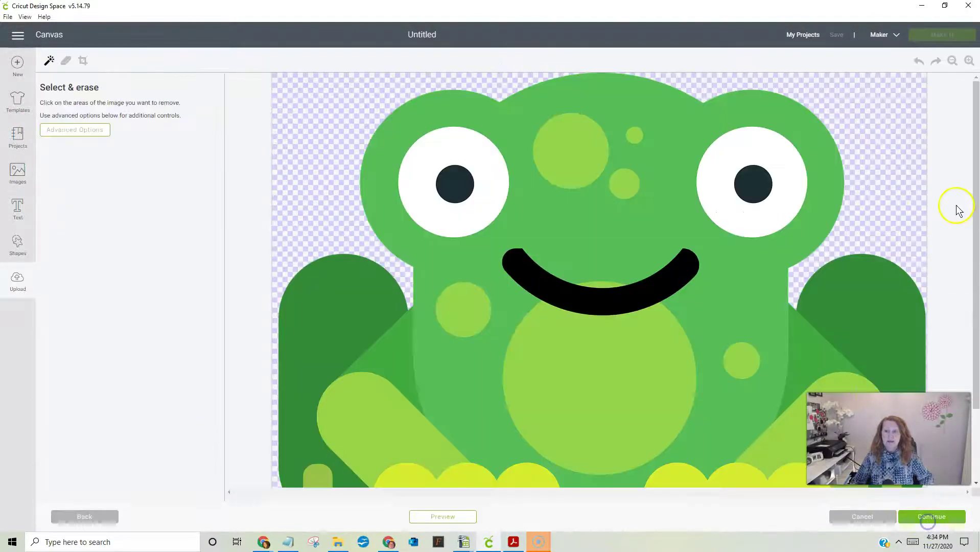
Step: Erase the frog's main green body, the whites and pupils of both eyes, and the black smile with Select & erase
{"action": "left_click", "coordinate": [953, 60]}
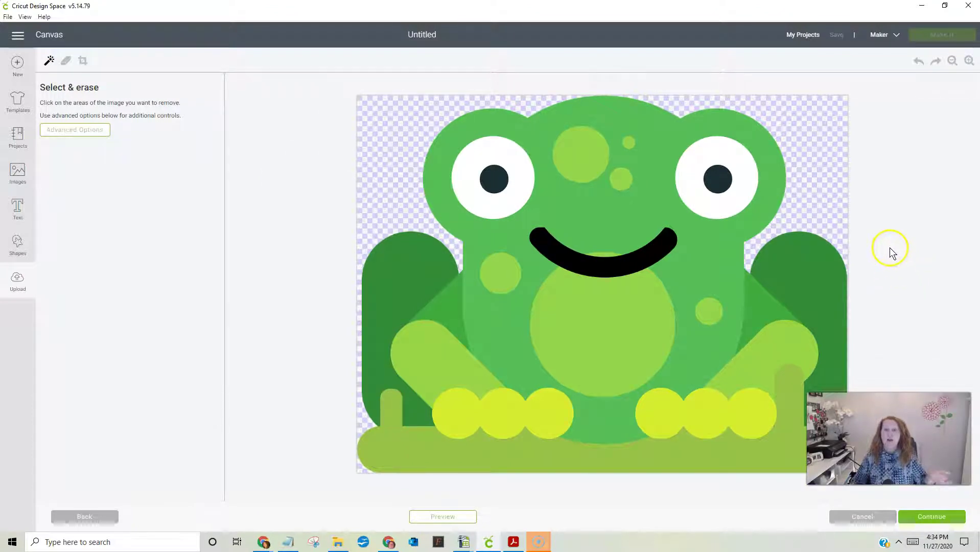
{"action": "left_click", "coordinate": [574, 210]}
{"action": "left_click", "coordinate": [518, 164]}
{"action": "left_click", "coordinate": [497, 176]}
{"action": "left_click", "coordinate": [681, 173]}
{"action": "left_click", "coordinate": [718, 178]}
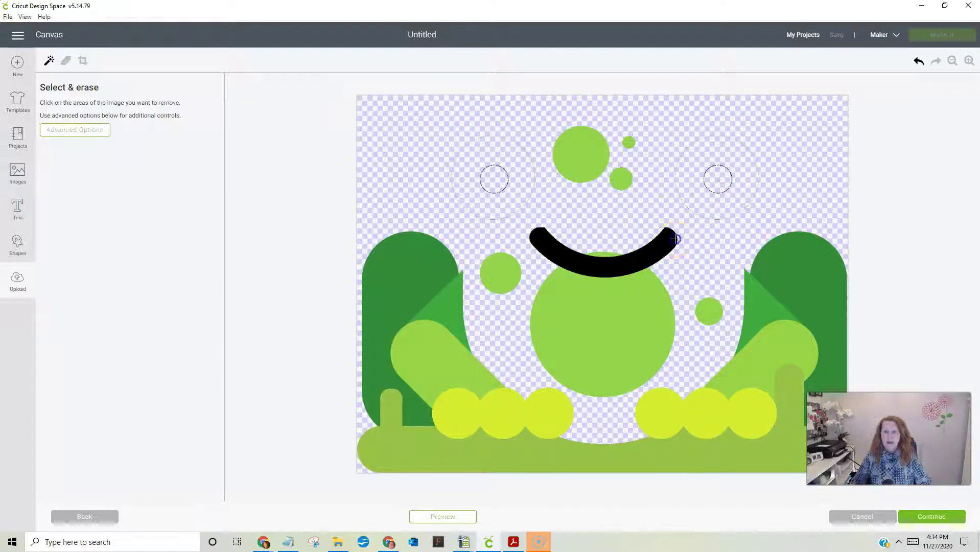
{"action": "left_click", "coordinate": [674, 238]}
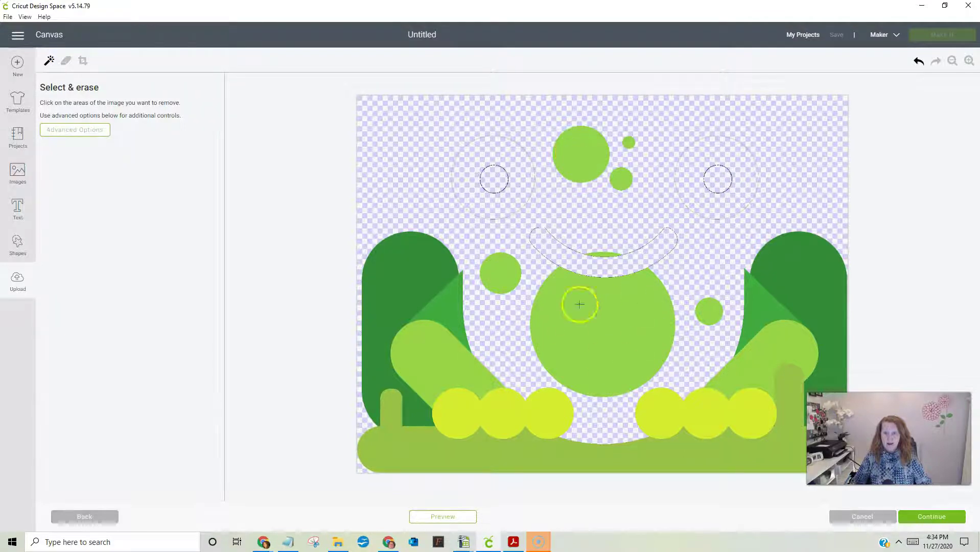
Step: Erase the medium and dark green leg parts on both sides of the frog, keeping the light green legs
{"action": "left_click", "coordinate": [452, 310]}
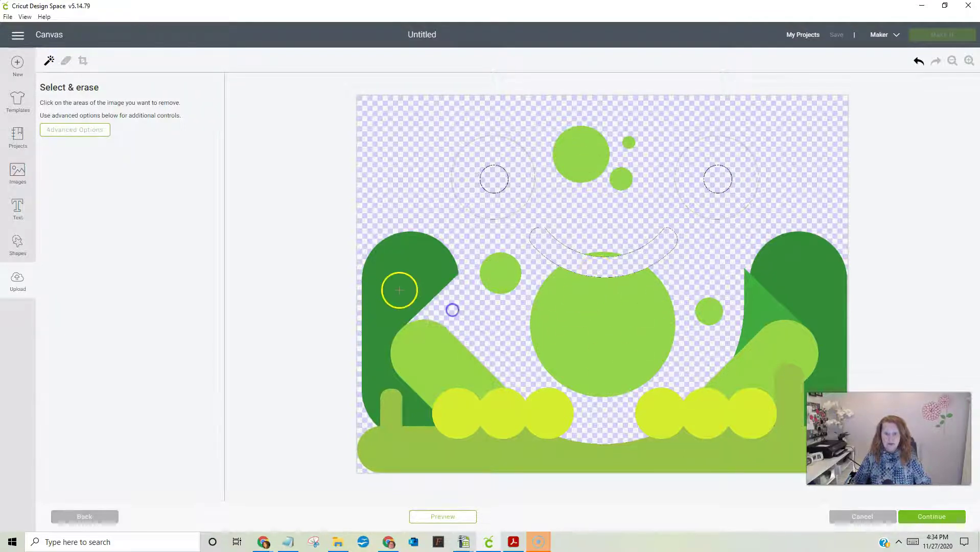
{"action": "left_click", "coordinate": [397, 286]}
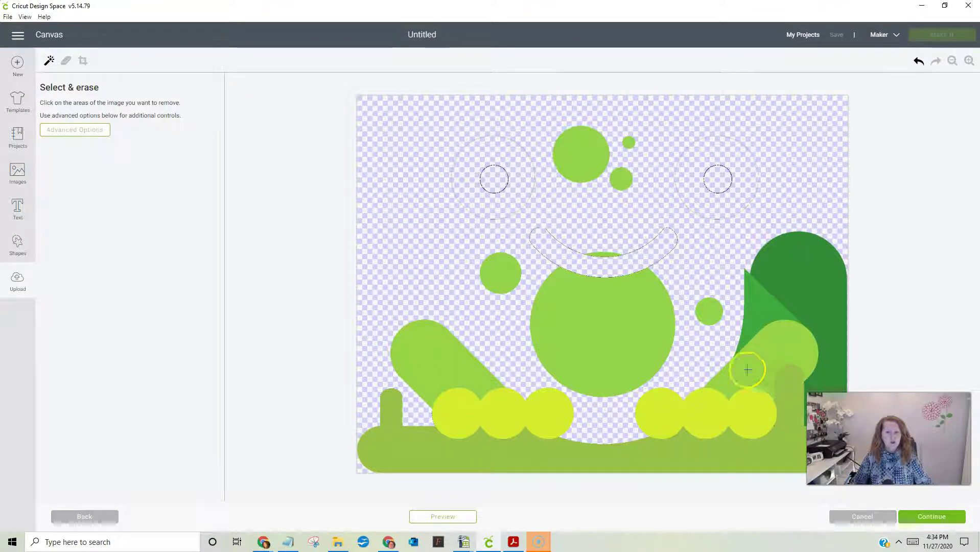
{"action": "left_click", "coordinate": [747, 305]}
{"action": "left_click", "coordinate": [801, 283]}
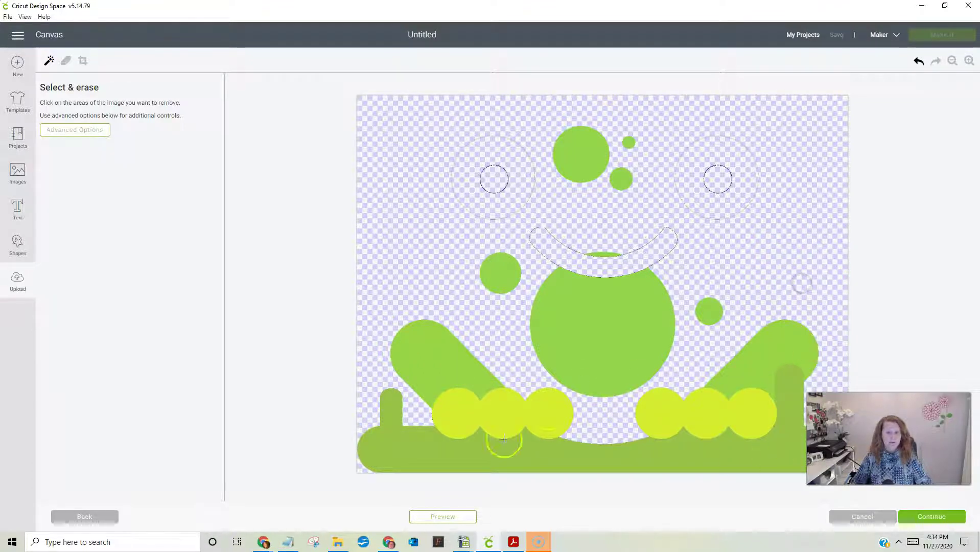
Step: Erase the yellow toes on both of the frog's feet with Select & erase, undoing any extra removal
{"action": "left_click", "coordinate": [547, 411]}
{"action": "left_click", "coordinate": [681, 416]}
{"action": "left_click", "coordinate": [757, 368]}
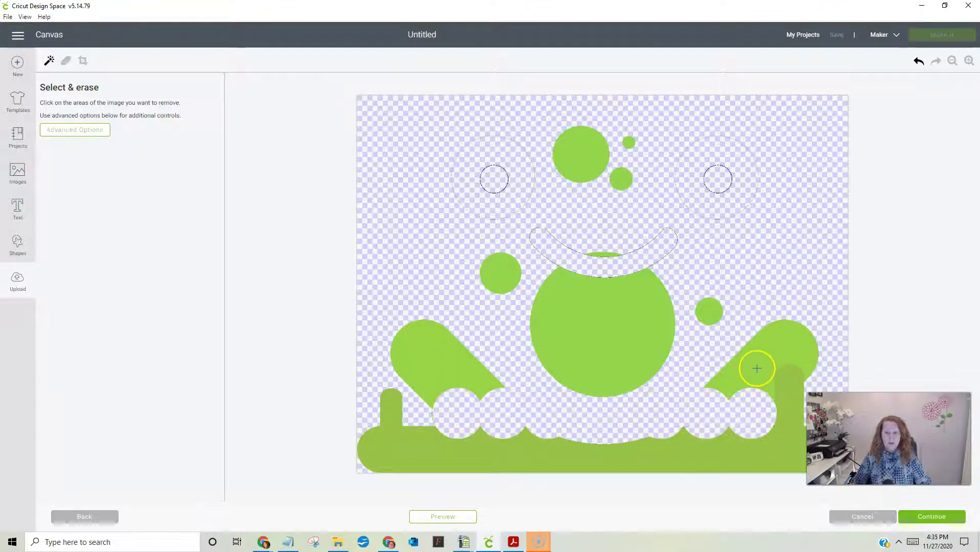
{"action": "left_click", "coordinate": [795, 422]}
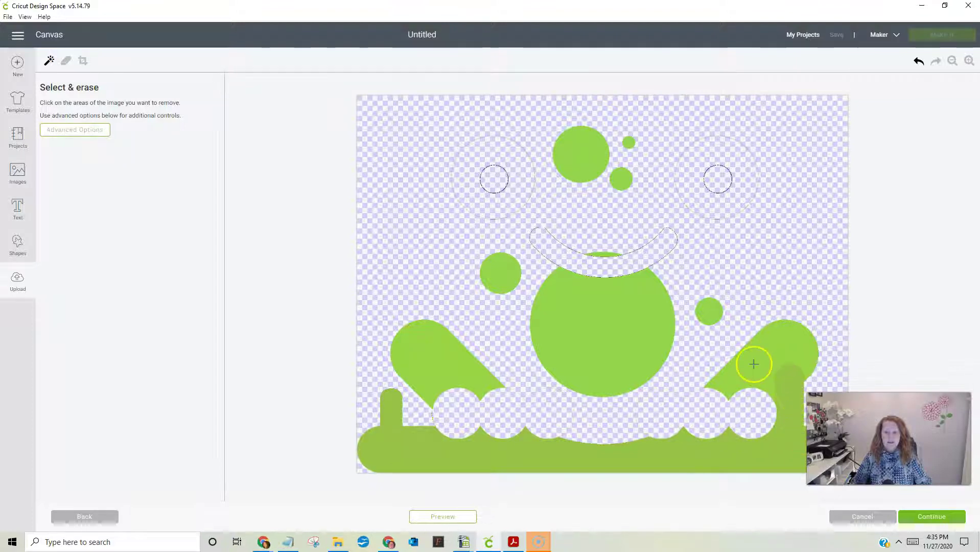
{"action": "left_click", "coordinate": [920, 62]}
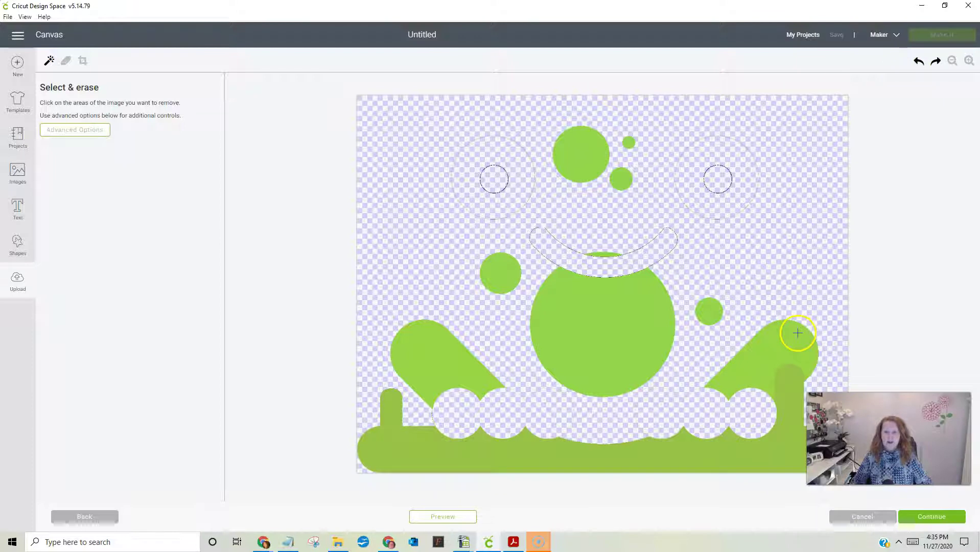
Step: Erase the grass strip beneath the frog using the Erase tool at its largest size
{"action": "left_click", "coordinate": [67, 63]}
{"action": "left_click_drag", "start_coordinate": [80, 135], "coordinate": [192, 137]}
{"action": "mouse_move", "coordinate": [379, 400]}
{"action": "left_mouse_down"}
{"action": "mouse_move", "coordinate": [382, 466]}
{"action": "mouse_move", "coordinate": [435, 427]}
{"action": "mouse_move", "coordinate": [436, 469]}
{"action": "mouse_move", "coordinate": [463, 452]}
{"action": "mouse_move", "coordinate": [516, 446]}
{"action": "mouse_move", "coordinate": [450, 465]}
{"action": "left_mouse_up"}
{"action": "mouse_move", "coordinate": [509, 467]}
{"action": "left_mouse_down"}
{"action": "mouse_move", "coordinate": [733, 448]}
{"action": "mouse_move", "coordinate": [643, 441]}
{"action": "mouse_move", "coordinate": [750, 437]}
{"action": "mouse_move", "coordinate": [806, 402]}
{"action": "left_mouse_up"}
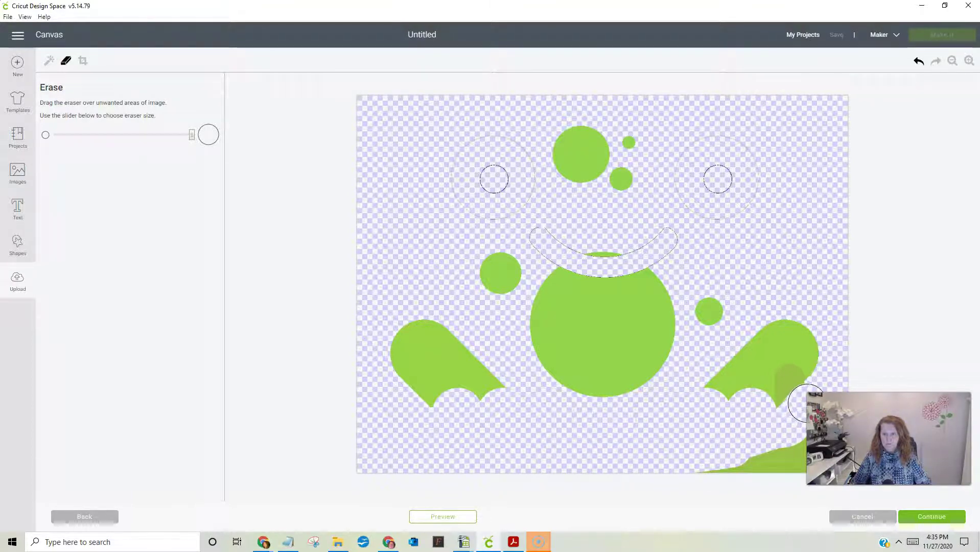
{"action": "mouse_move", "coordinate": [811, 442]}
{"action": "left_mouse_down"}
{"action": "mouse_move", "coordinate": [784, 463]}
{"action": "mouse_move", "coordinate": [722, 468]}
{"action": "mouse_move", "coordinate": [782, 472]}
{"action": "mouse_move", "coordinate": [684, 472]}
{"action": "left_mouse_up"}
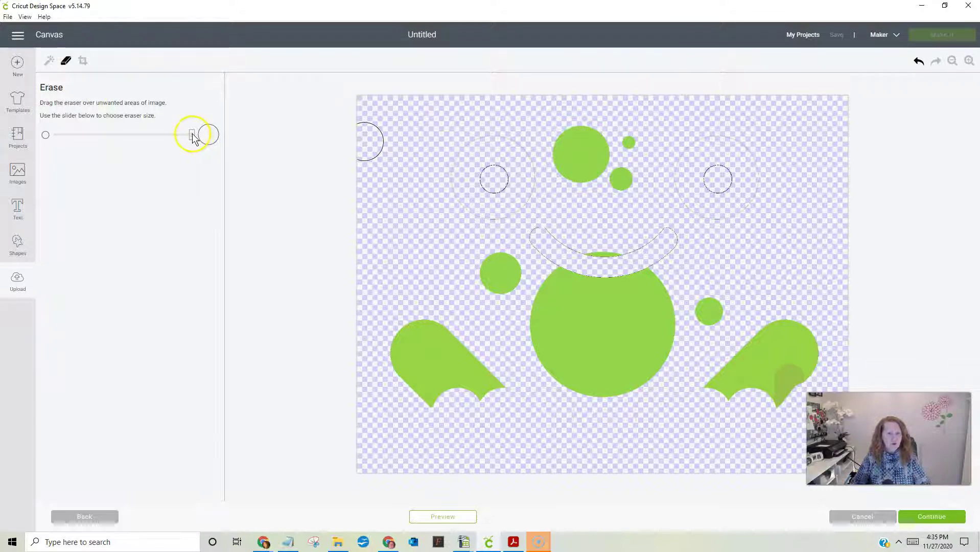
Step: Reduce the eraser size and remove the grass blade overlapping the light green leg on the frog's right-hand side
{"action": "left_click_drag", "start_coordinate": [182, 135], "coordinate": [172, 134]}
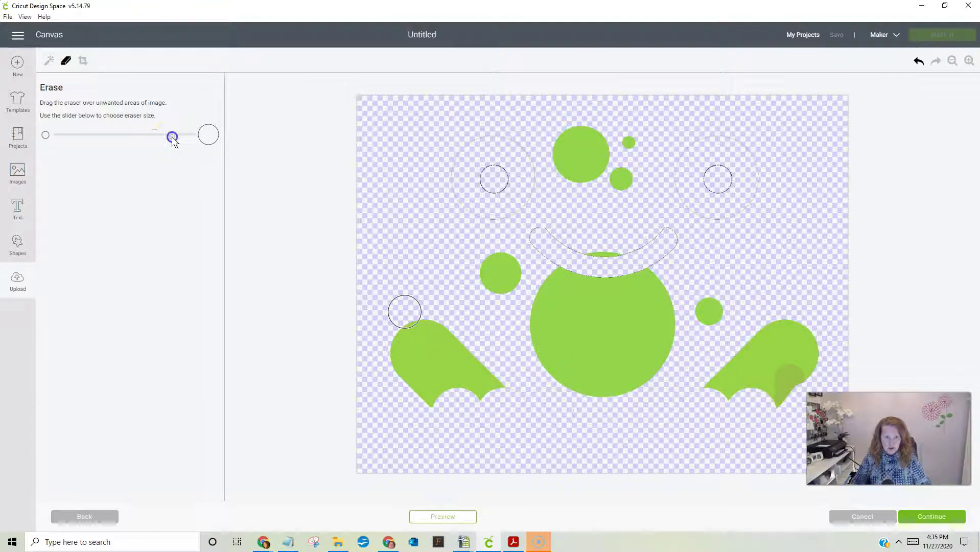
{"action": "mouse_move", "coordinate": [793, 383]}
{"action": "left_mouse_down"}
{"action": "mouse_move", "coordinate": [780, 383]}
{"action": "mouse_move", "coordinate": [789, 378]}
{"action": "left_mouse_up"}
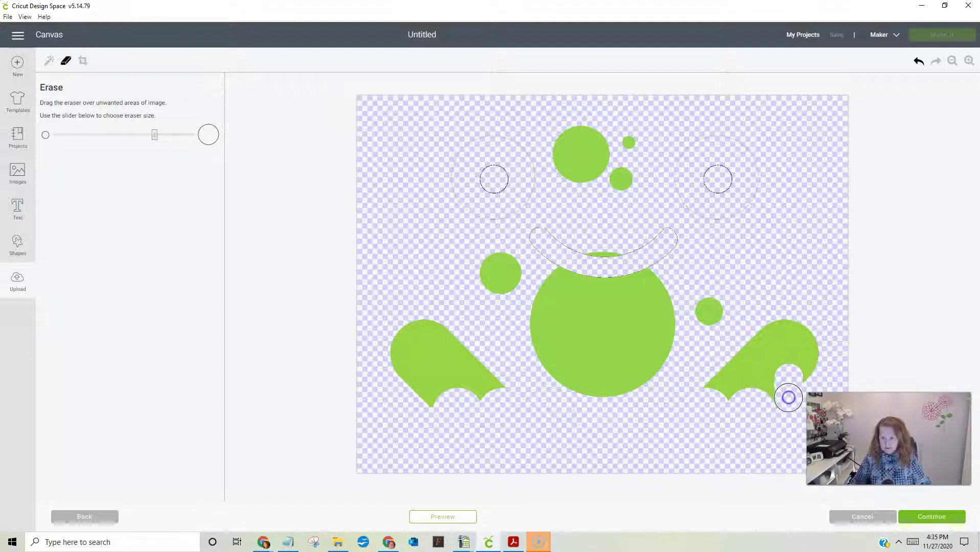
{"action": "mouse_move", "coordinate": [787, 407]}
{"action": "left_mouse_down"}
{"action": "mouse_move", "coordinate": [749, 441]}
{"action": "mouse_move", "coordinate": [728, 443]}
{"action": "mouse_move", "coordinate": [777, 427]}
{"action": "mouse_move", "coordinate": [778, 417]}
{"action": "mouse_move", "coordinate": [738, 433]}
{"action": "mouse_move", "coordinate": [513, 454]}
{"action": "left_mouse_up"}
Step: Preview the cut image, then erase the leftover outlines of both eyes and the smile
{"action": "left_click", "coordinate": [450, 517]}
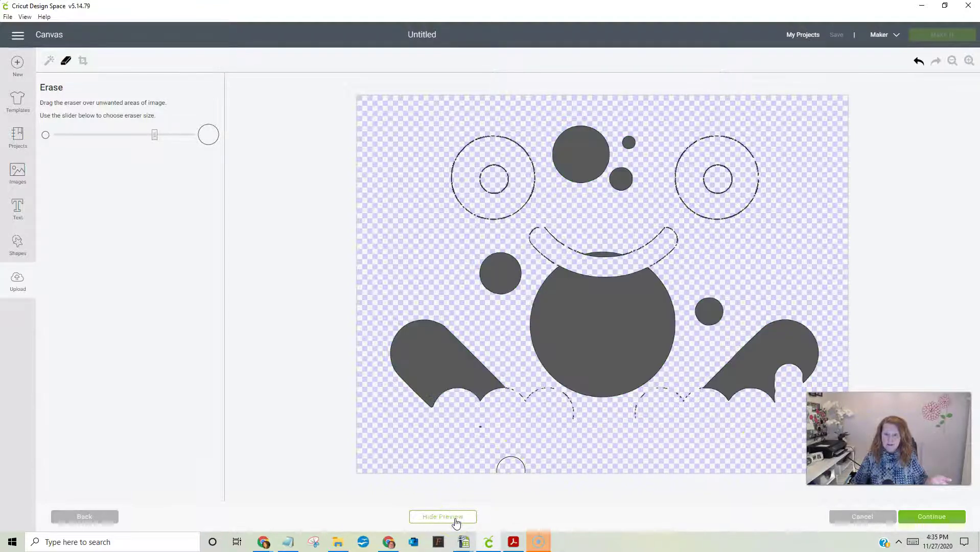
{"action": "mouse_move", "coordinate": [434, 361]}
{"action": "left_mouse_down"}
{"action": "mouse_move", "coordinate": [433, 376]}
{"action": "mouse_move", "coordinate": [448, 160]}
{"action": "left_mouse_up"}
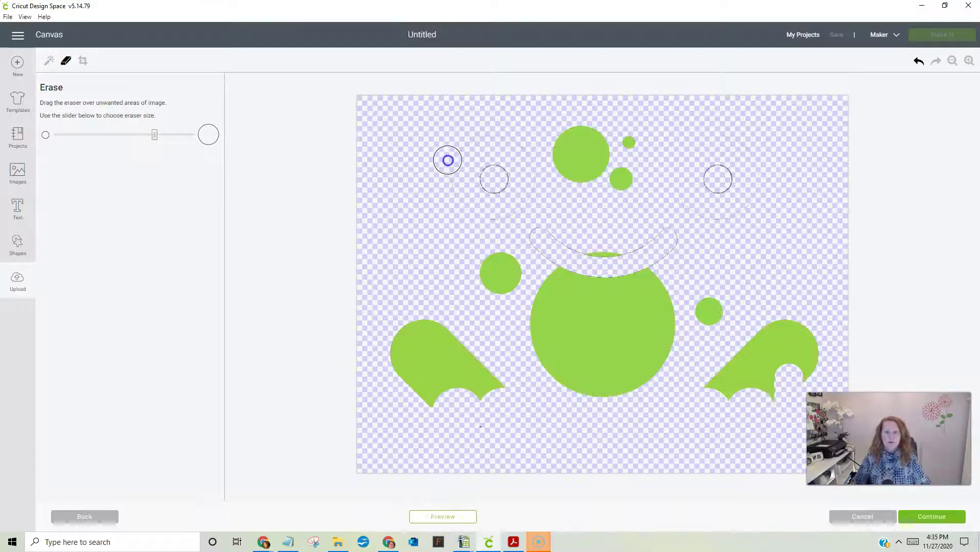
{"action": "mouse_move", "coordinate": [539, 164]}
{"action": "left_mouse_down"}
{"action": "mouse_move", "coordinate": [530, 197]}
{"action": "mouse_move", "coordinate": [492, 215]}
{"action": "mouse_move", "coordinate": [453, 195]}
{"action": "mouse_move", "coordinate": [492, 164]}
{"action": "mouse_move", "coordinate": [501, 184]}
{"action": "left_mouse_up"}
{"action": "mouse_move", "coordinate": [772, 164]}
{"action": "left_mouse_down"}
{"action": "mouse_move", "coordinate": [713, 146]}
{"action": "mouse_move", "coordinate": [680, 170]}
{"action": "mouse_move", "coordinate": [682, 201]}
{"action": "mouse_move", "coordinate": [763, 212]}
{"action": "mouse_move", "coordinate": [753, 172]}
{"action": "mouse_move", "coordinate": [712, 194]}
{"action": "mouse_move", "coordinate": [721, 166]}
{"action": "mouse_move", "coordinate": [707, 194]}
{"action": "mouse_move", "coordinate": [723, 173]}
{"action": "left_mouse_up"}
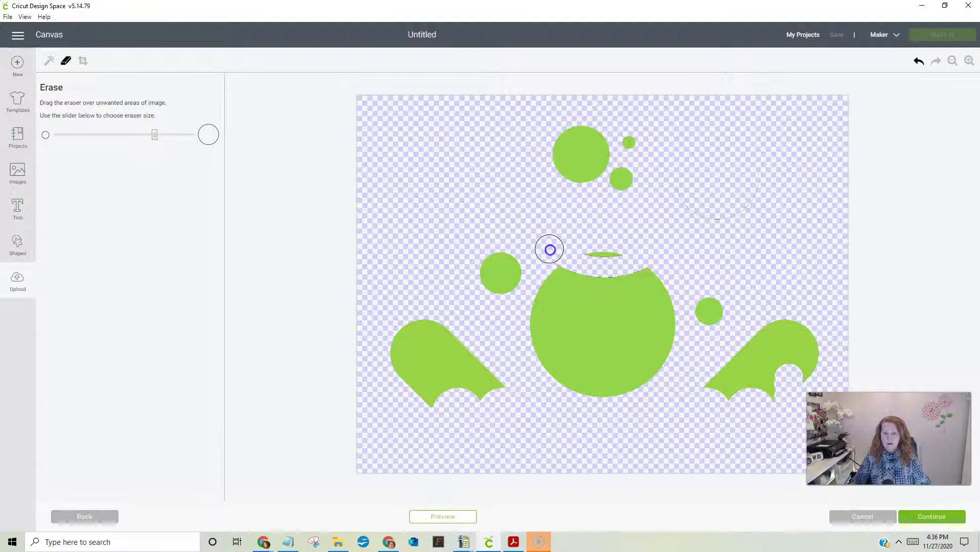
Step: Erase the stray speck below the left leg and the leftover toe outlines beside it, checking the cut preview
{"action": "left_click", "coordinate": [471, 437]}
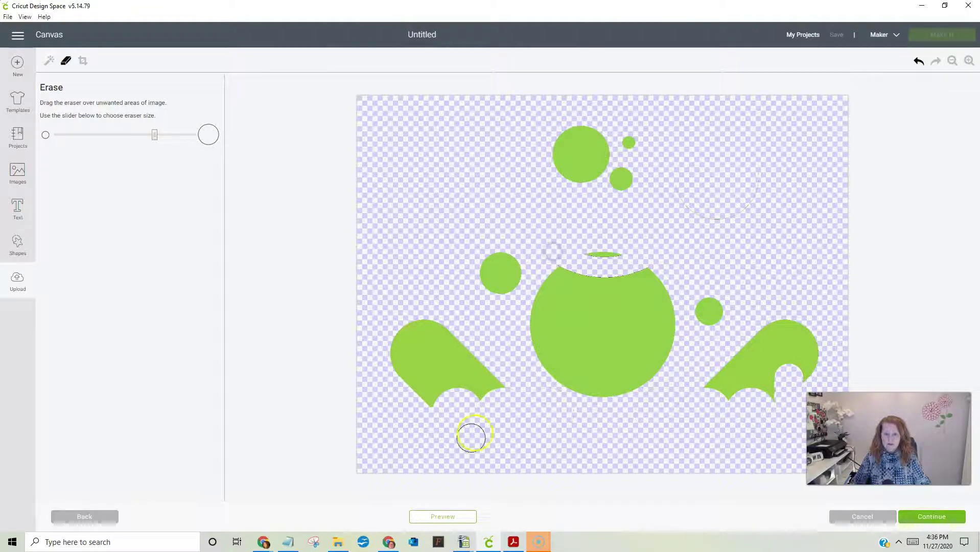
{"action": "left_click", "coordinate": [444, 519]}
{"action": "left_click", "coordinate": [480, 425]}
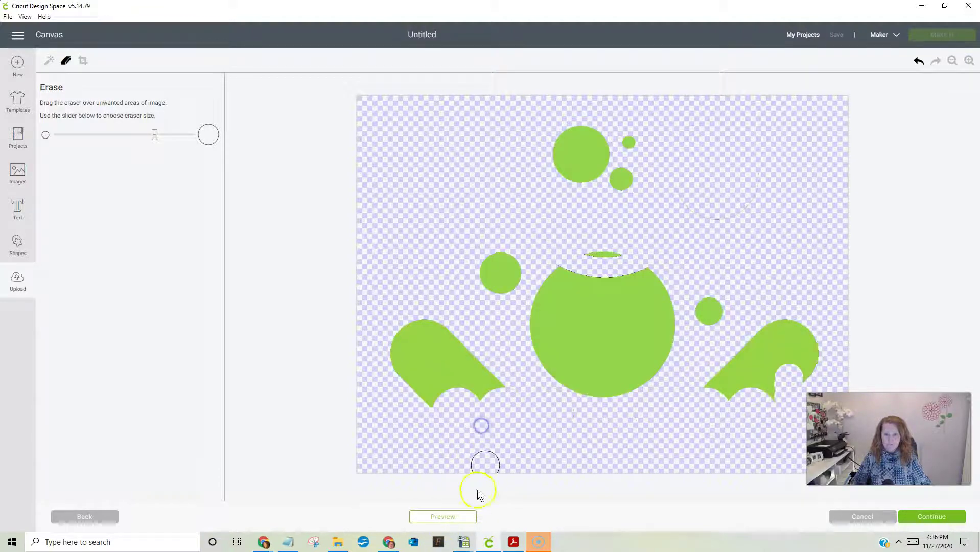
{"action": "left_click", "coordinate": [457, 517]}
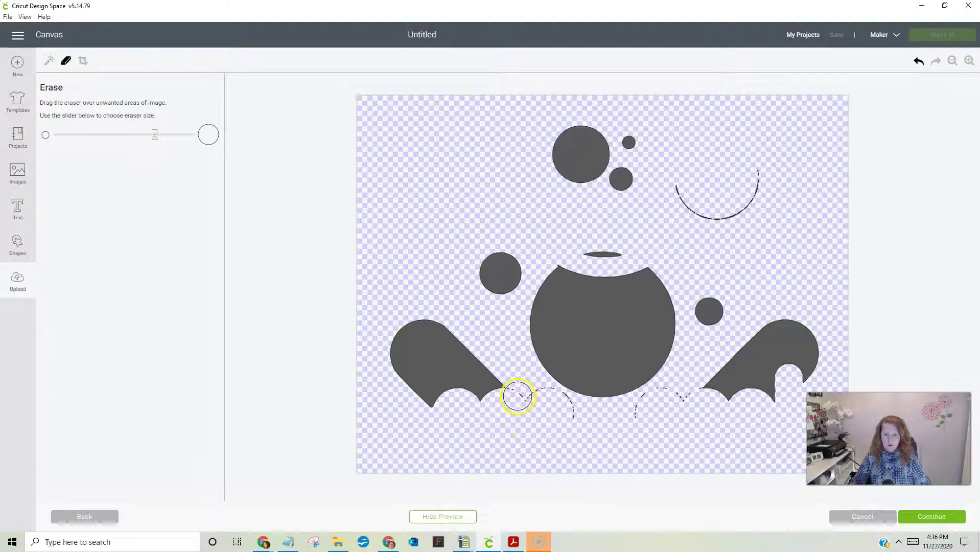
{"action": "left_click", "coordinate": [517, 396]}
{"action": "left_click_drag", "start_coordinate": [522, 397], "coordinate": [557, 407]}
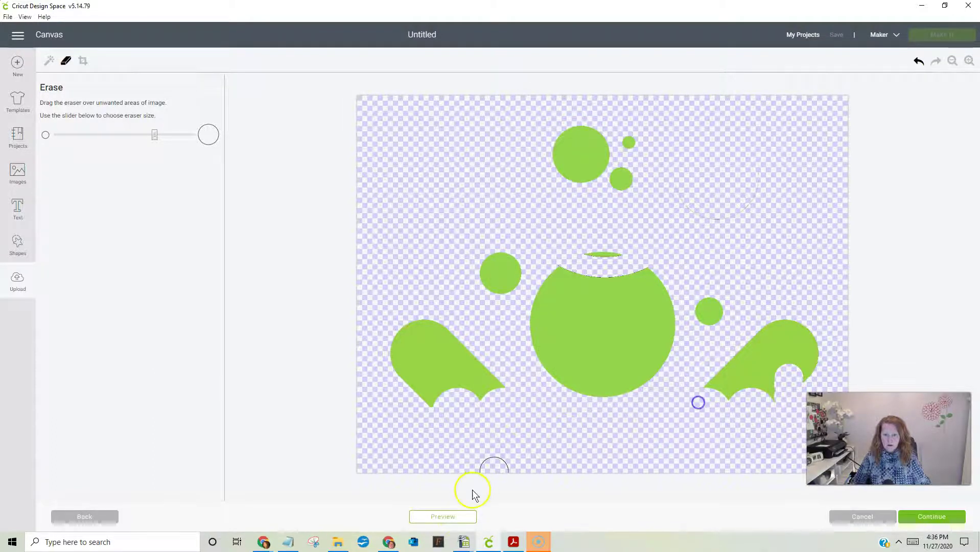
Step: Use the cut preview to find and erase the remaining right-hand toe outlines and the arc around the right eye
{"action": "left_click", "coordinate": [442, 517]}
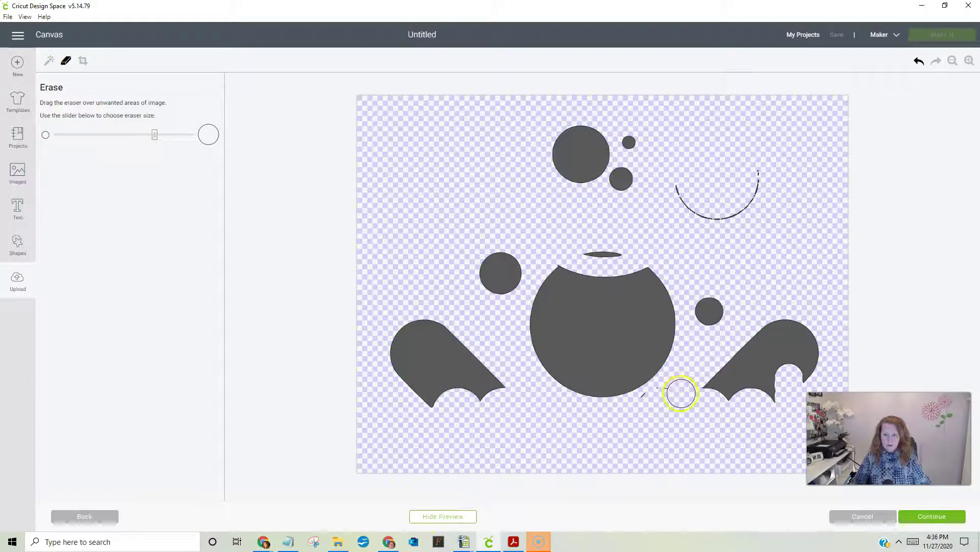
{"action": "left_click_drag", "start_coordinate": [680, 393], "coordinate": [647, 404]}
{"action": "left_click", "coordinate": [454, 517]}
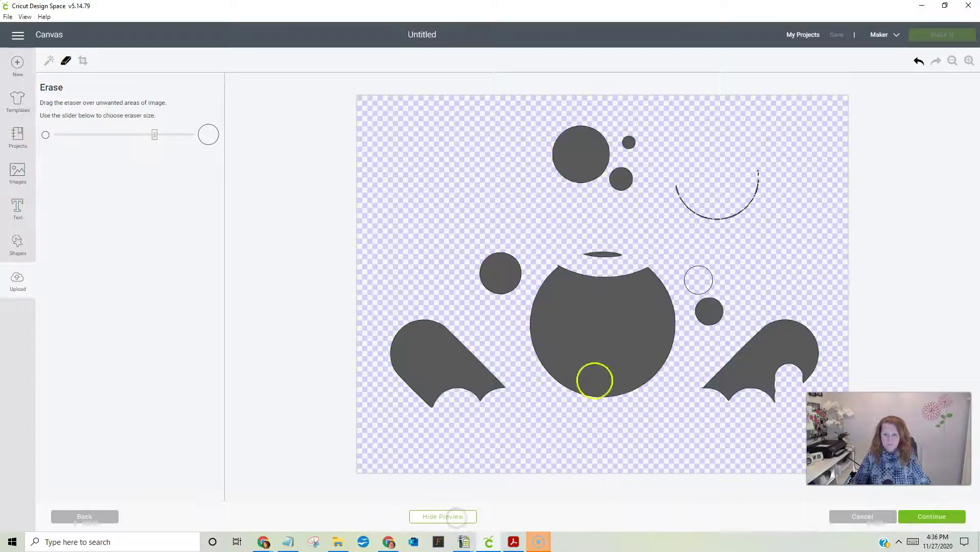
{"action": "mouse_move", "coordinate": [673, 186]}
{"action": "left_mouse_down"}
{"action": "mouse_move", "coordinate": [763, 217]}
{"action": "mouse_move", "coordinate": [747, 196]}
{"action": "left_mouse_up"}
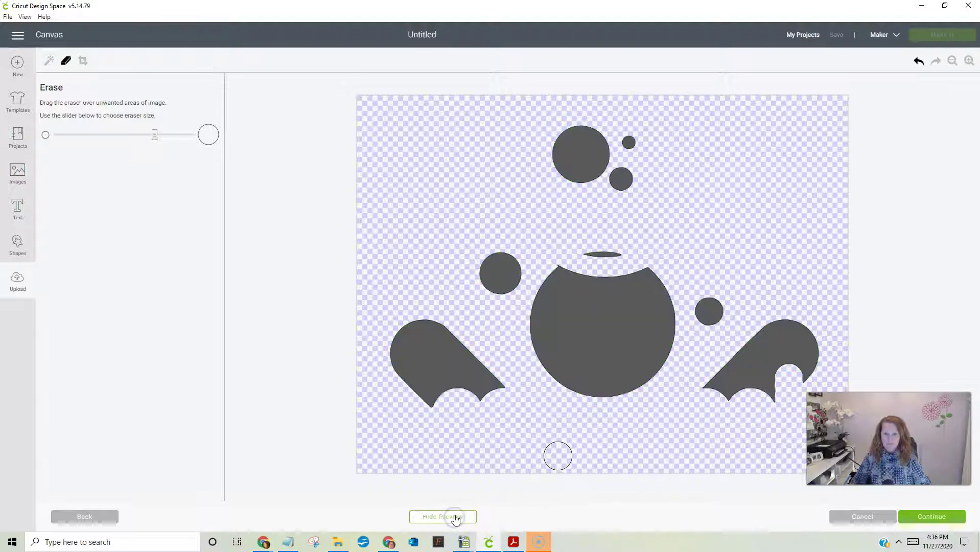
Step: Name the cleaned image "frog 3 spots and side legs" and save it as a Print Then Cut image
{"action": "left_click", "coordinate": [935, 517]}
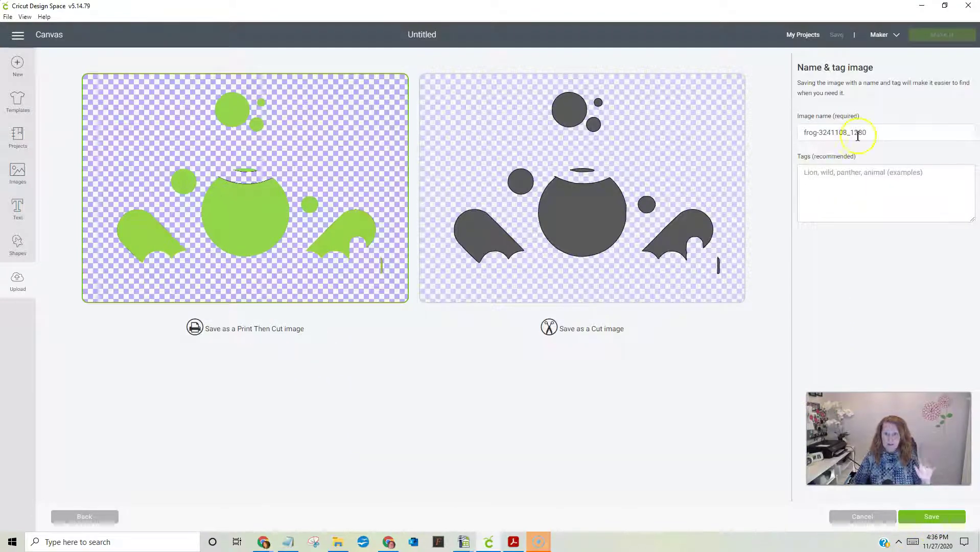
{"action": "left_click_drag", "start_coordinate": [882, 130], "coordinate": [725, 129]}
{"action": "type", "text": "frog 3"}
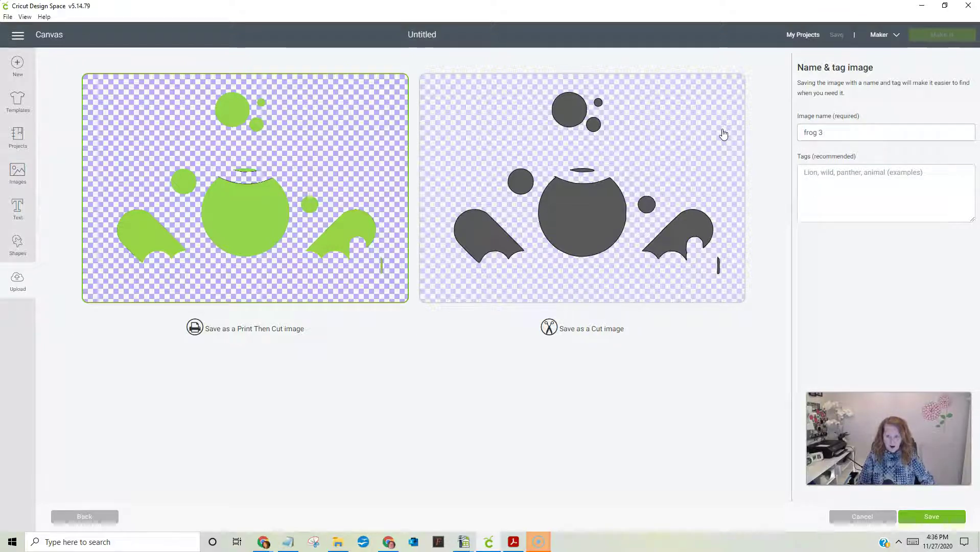
{"action": "type", "text": " spots and side legs"}
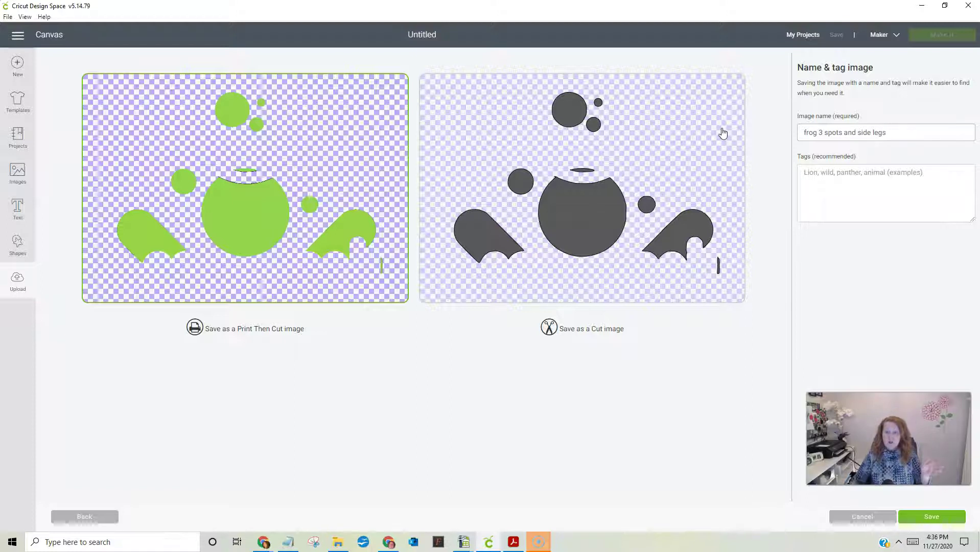
{"action": "left_click", "coordinate": [855, 203]}
{"action": "left_click", "coordinate": [933, 517]}
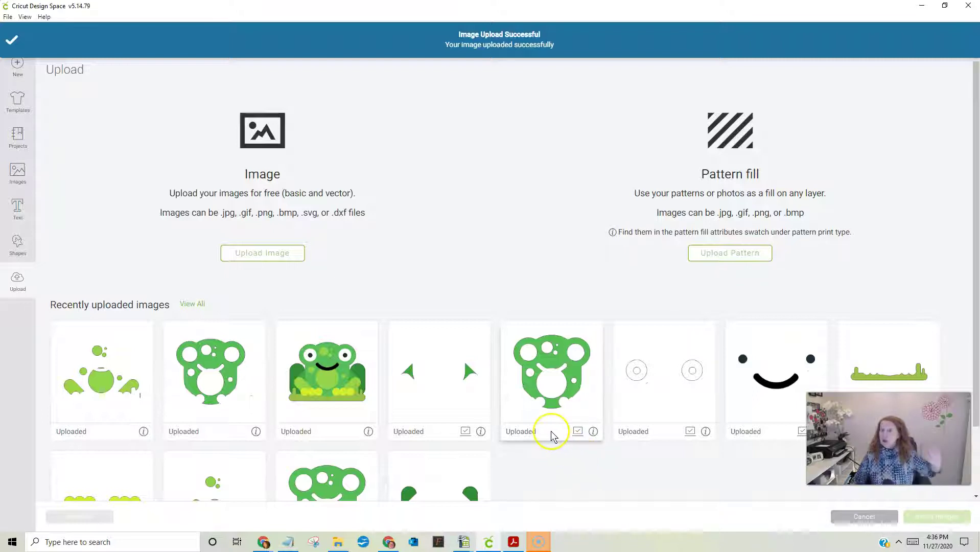
Step: Select the earlier uploads of the dark green legs, body, light green spots, yellow toes, grass, black mouth and white eyes
{"action": "left_click", "coordinate": [527, 424]}
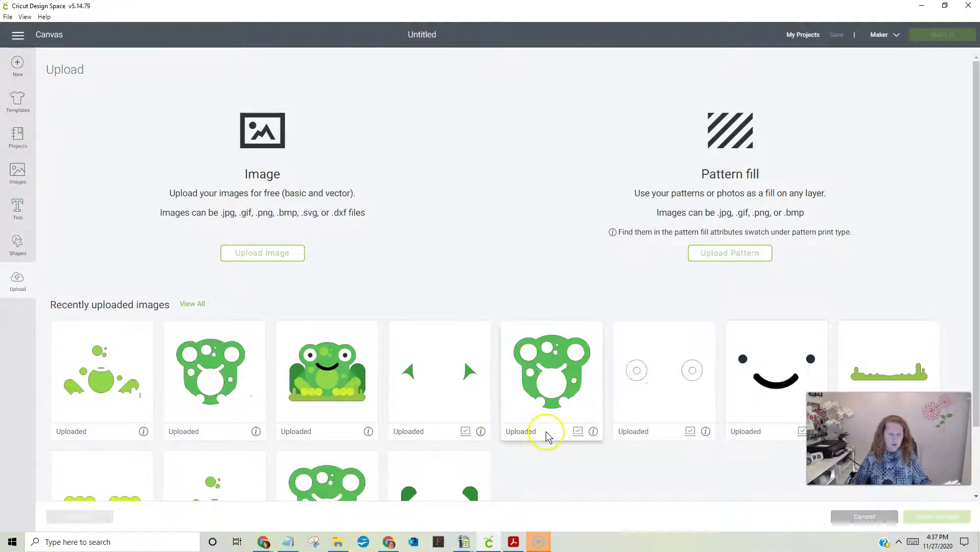
{"action": "scroll", "coordinate": [547, 442], "scroll_direction": "down", "scroll_amount": 2}
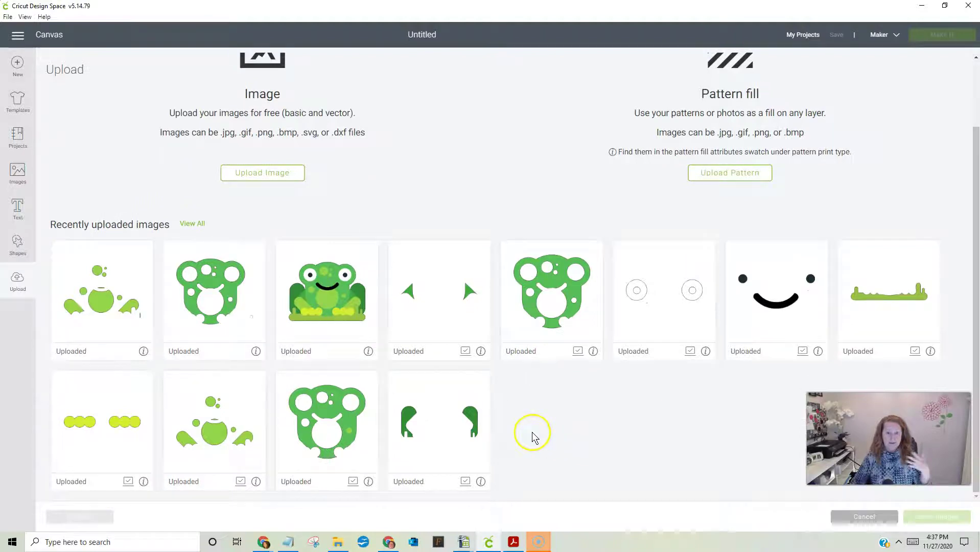
{"action": "left_click", "coordinate": [441, 418]}
{"action": "left_click", "coordinate": [312, 437]}
{"action": "left_click", "coordinate": [214, 426]}
{"action": "left_click", "coordinate": [110, 416]}
{"action": "left_click", "coordinate": [851, 311]}
{"action": "left_click", "coordinate": [789, 302]}
{"action": "left_click", "coordinate": [631, 301]}
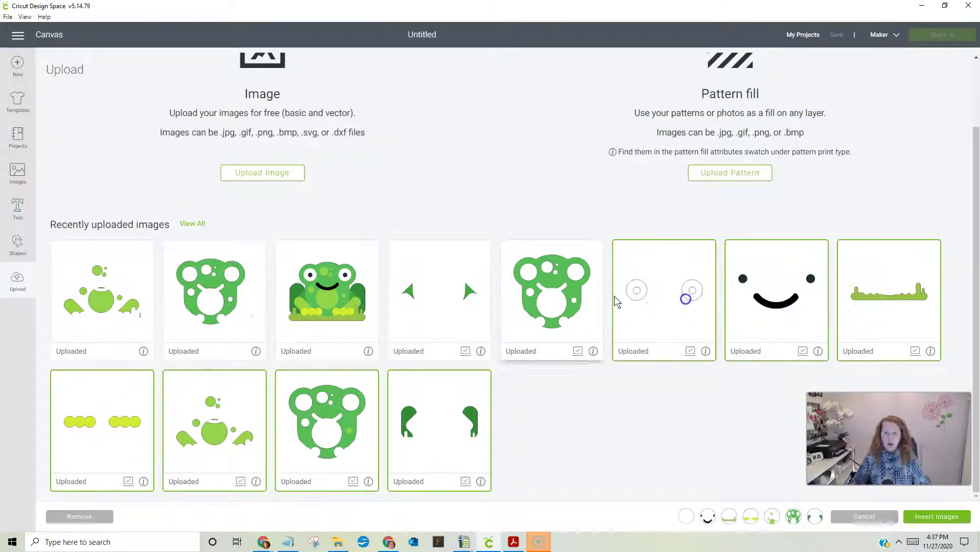
Step: Add the green side arms and the complete frog to the selection and insert all the images onto the canvas
{"action": "left_click", "coordinate": [506, 293]}
{"action": "left_click", "coordinate": [542, 306]}
{"action": "left_click", "coordinate": [442, 304]}
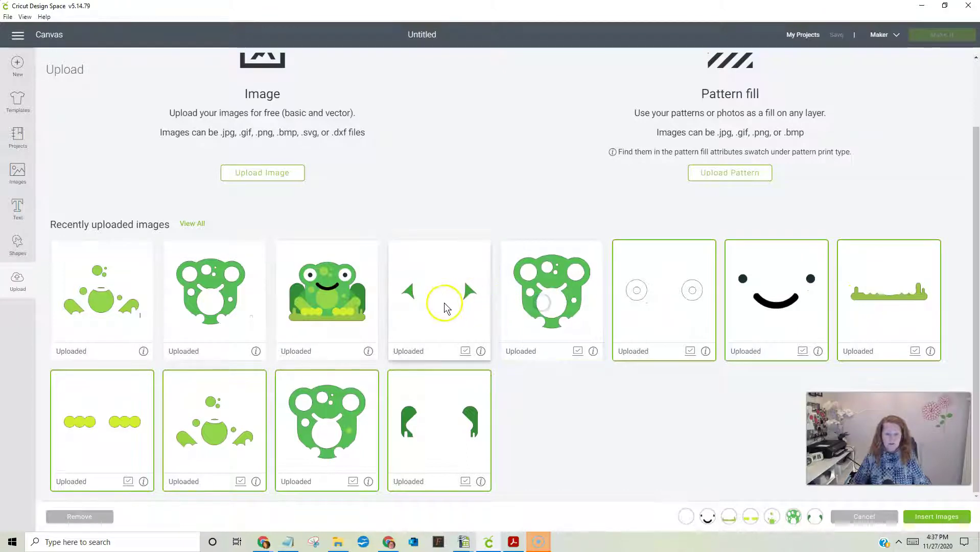
{"action": "left_click", "coordinate": [329, 306]}
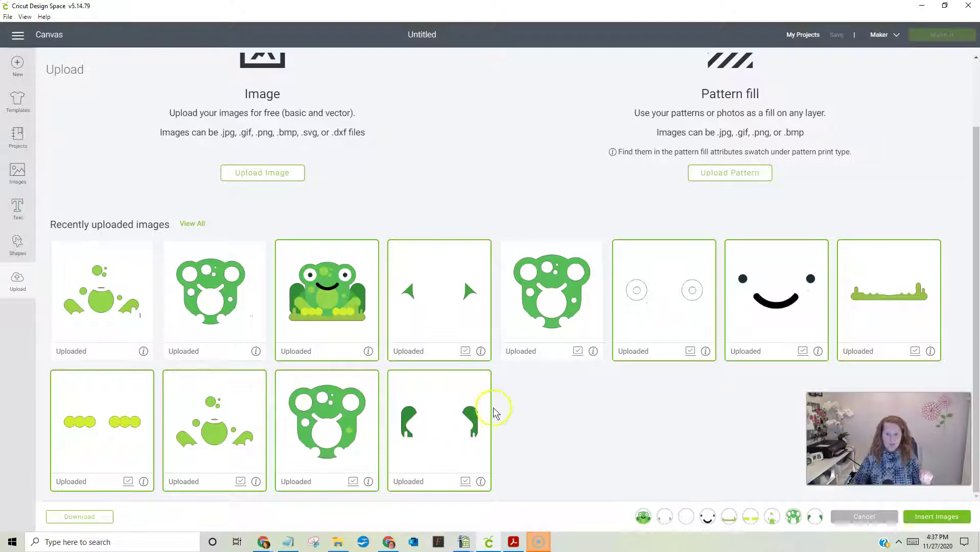
{"action": "left_click", "coordinate": [910, 527]}
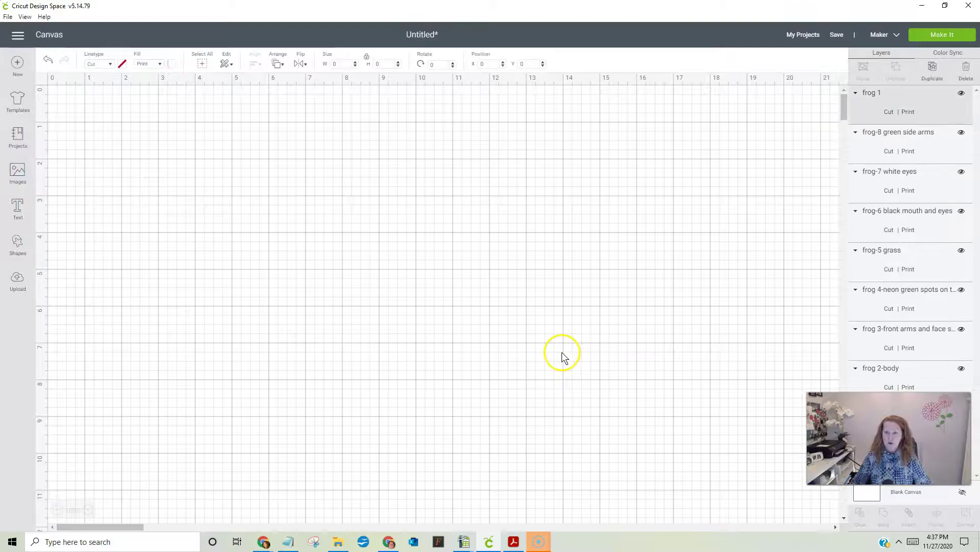
Step: Separate the stacked images by moving the complete frog aside, the light green spots beneath it and the side arms lower down
{"action": "left_click_drag", "start_coordinate": [308, 252], "coordinate": [708, 217]}
{"action": "left_click_drag", "start_coordinate": [395, 329], "coordinate": [728, 517]}
{"action": "left_click", "coordinate": [315, 333]}
{"action": "left_click_drag", "start_coordinate": [315, 333], "coordinate": [190, 490]}
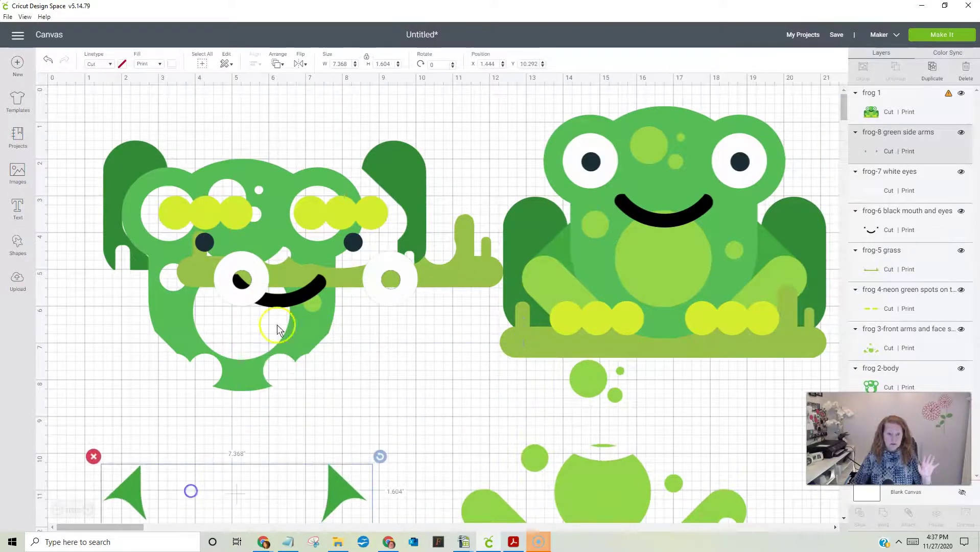
Step: Move the white eyes, the black mouth and pupils, and the grass off the body into the space below it
{"action": "left_click_drag", "start_coordinate": [311, 273], "coordinate": [321, 494]}
{"action": "left_click_drag", "start_coordinate": [290, 294], "coordinate": [375, 453]}
{"action": "left_click_drag", "start_coordinate": [327, 279], "coordinate": [205, 447]}
Step: Spread out the dark green legs, the body and the yellow toes so that each piece can be seen
{"action": "left_click", "coordinate": [422, 142]}
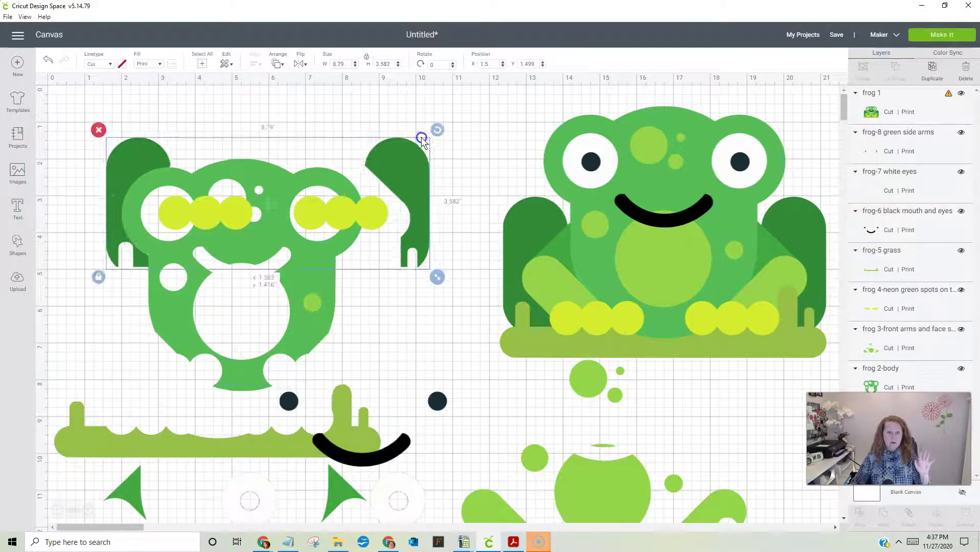
{"action": "left_click_drag", "start_coordinate": [422, 142], "coordinate": [453, 102]}
{"action": "left_click_drag", "start_coordinate": [284, 361], "coordinate": [210, 465]}
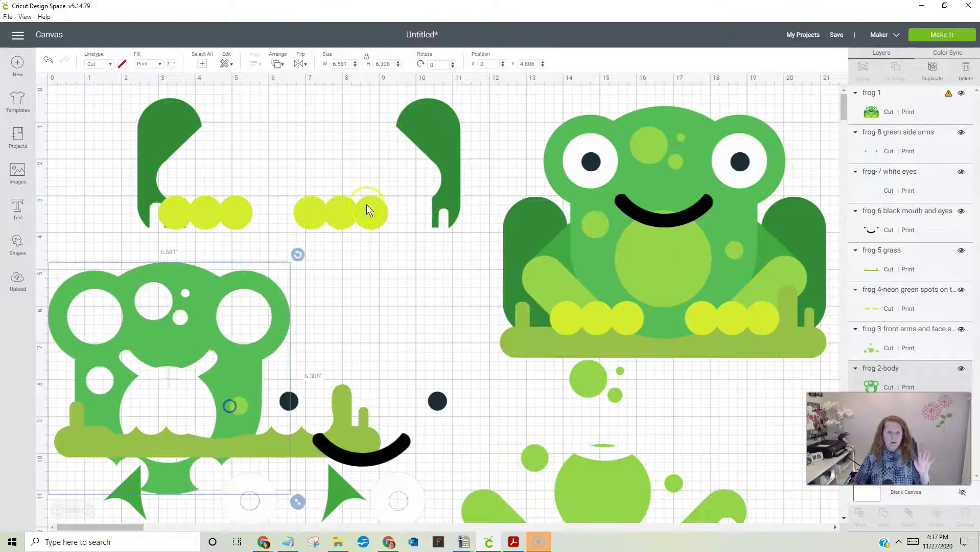
{"action": "left_click", "coordinate": [353, 244]}
{"action": "scroll", "coordinate": [409, 302], "scroll_direction": "down", "scroll_amount": 2}
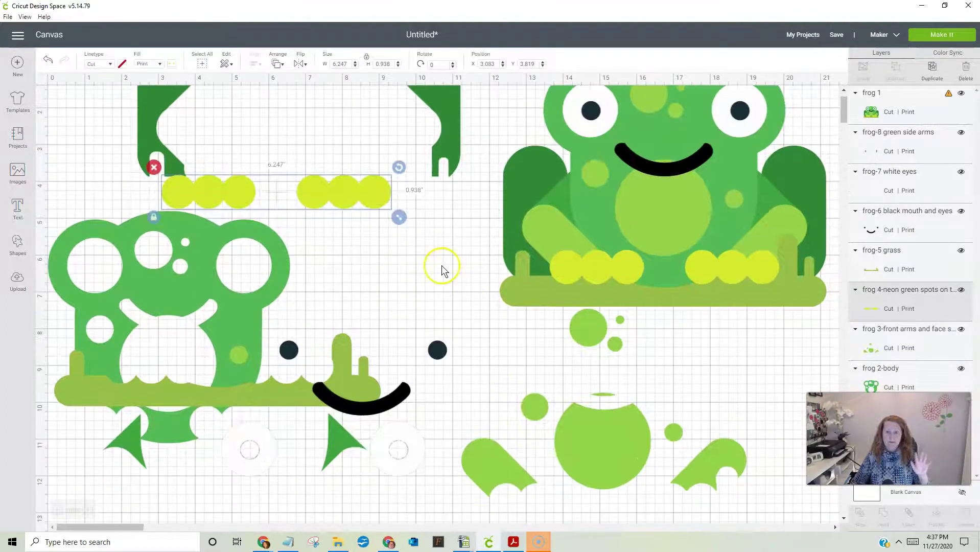
{"action": "scroll", "coordinate": [429, 255], "scroll_direction": "up", "scroll_amount": 2}
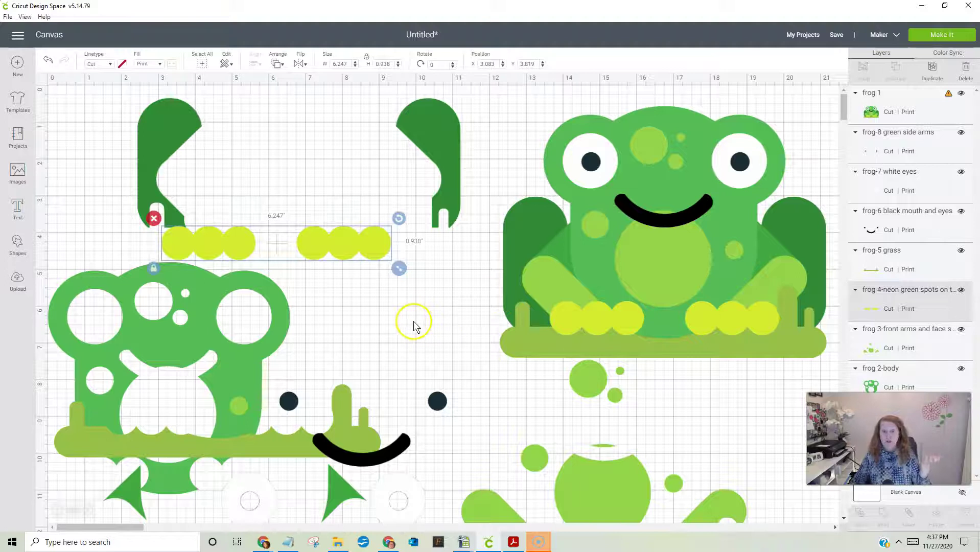
Step: Bring the frog 2-body layer to the front and align it over the body of the complete frog
{"action": "left_click_drag", "start_coordinate": [227, 374], "coordinate": [372, 245]}
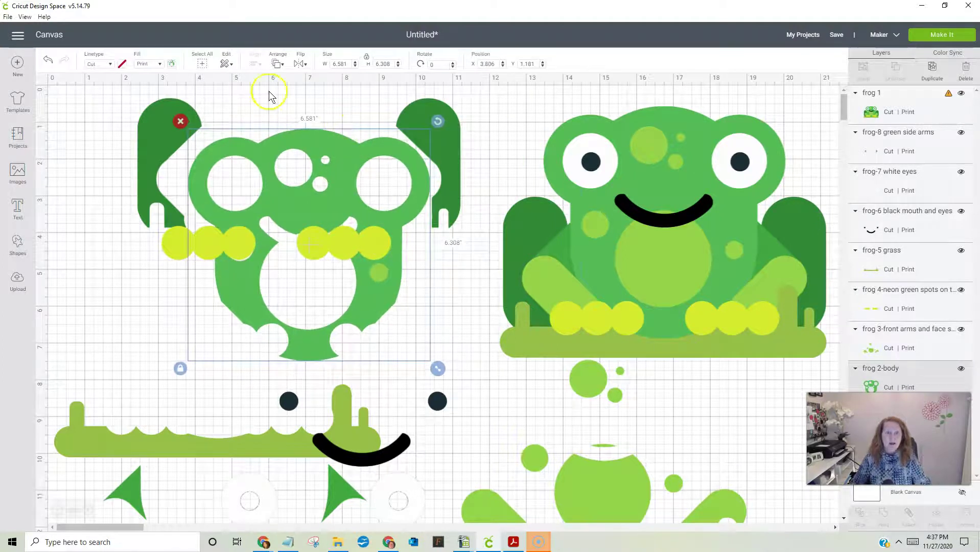
{"action": "left_click", "coordinate": [277, 66]}
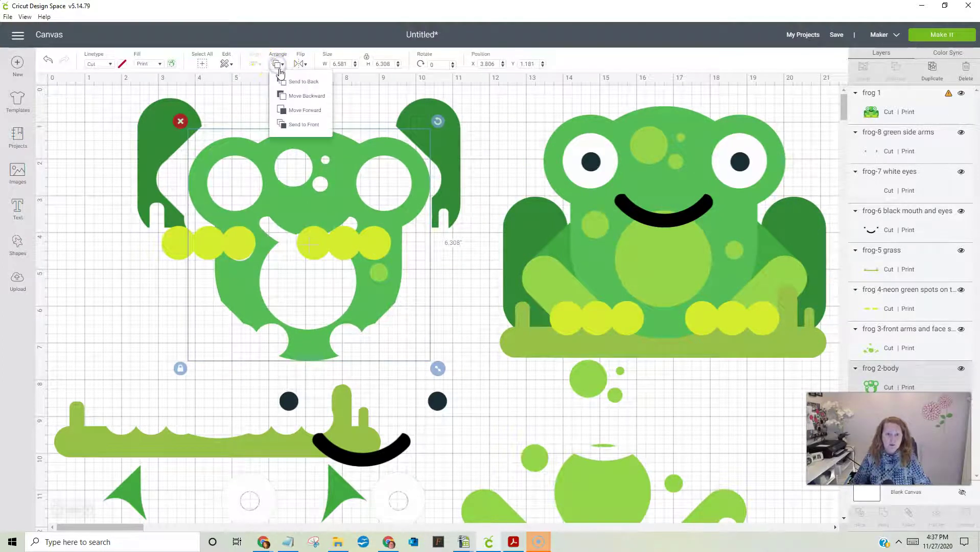
{"action": "left_click", "coordinate": [292, 126]}
{"action": "left_click_drag", "start_coordinate": [319, 208], "coordinate": [676, 188]}
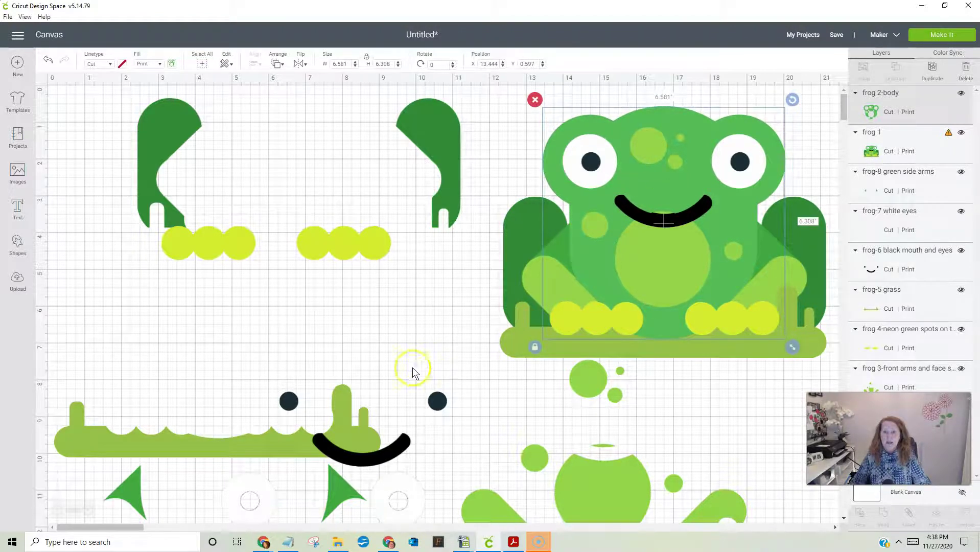
Step: Bring the dark green legs to the front and align them over the matching legs of the complete frog
{"action": "left_click_drag", "start_coordinate": [442, 133], "coordinate": [430, 184]}
{"action": "left_click", "coordinate": [277, 63]}
{"action": "left_click", "coordinate": [298, 125]}
{"action": "left_click_drag", "start_coordinate": [421, 175], "coordinate": [799, 227]}
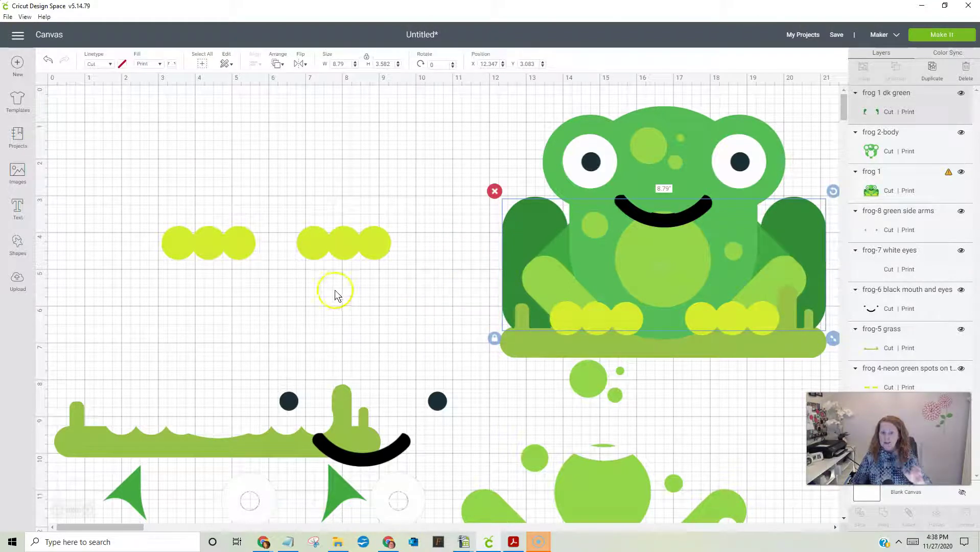
Step: Bring the neon green toes layer to the front of all the images
{"action": "left_click", "coordinate": [337, 249]}
{"action": "left_click", "coordinate": [278, 65]}
{"action": "left_click", "coordinate": [288, 126]}
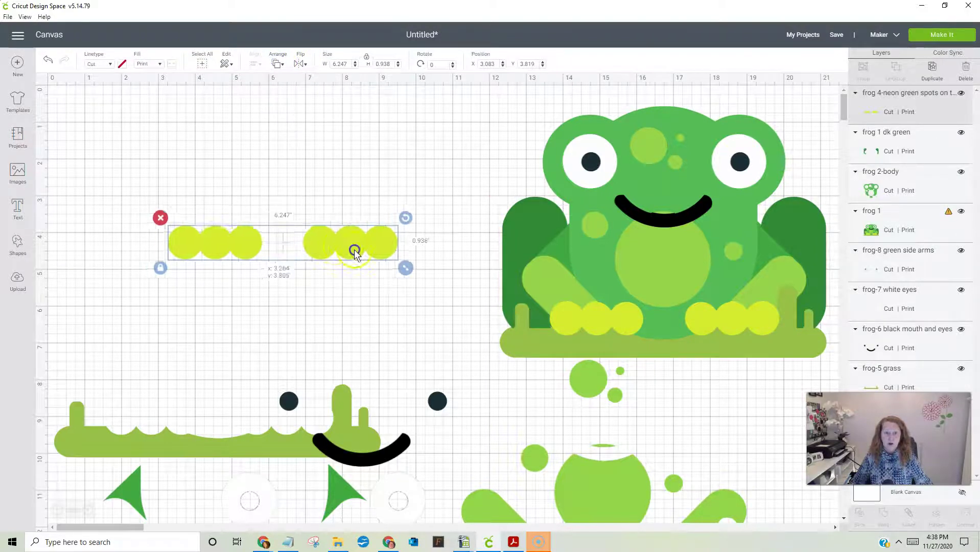